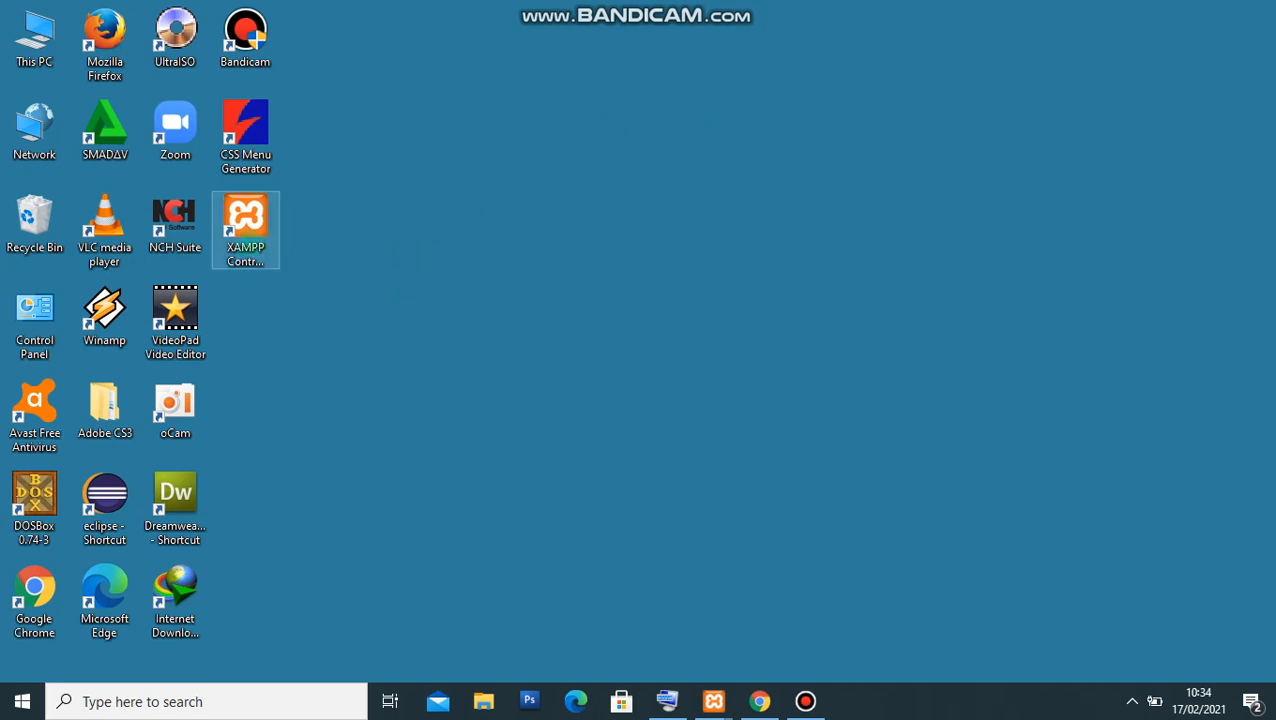
Step: Launch the XAMPP Control Panel, start the Apache, MySQL and FileZilla modules, and minimize its window
double_click(245, 228)
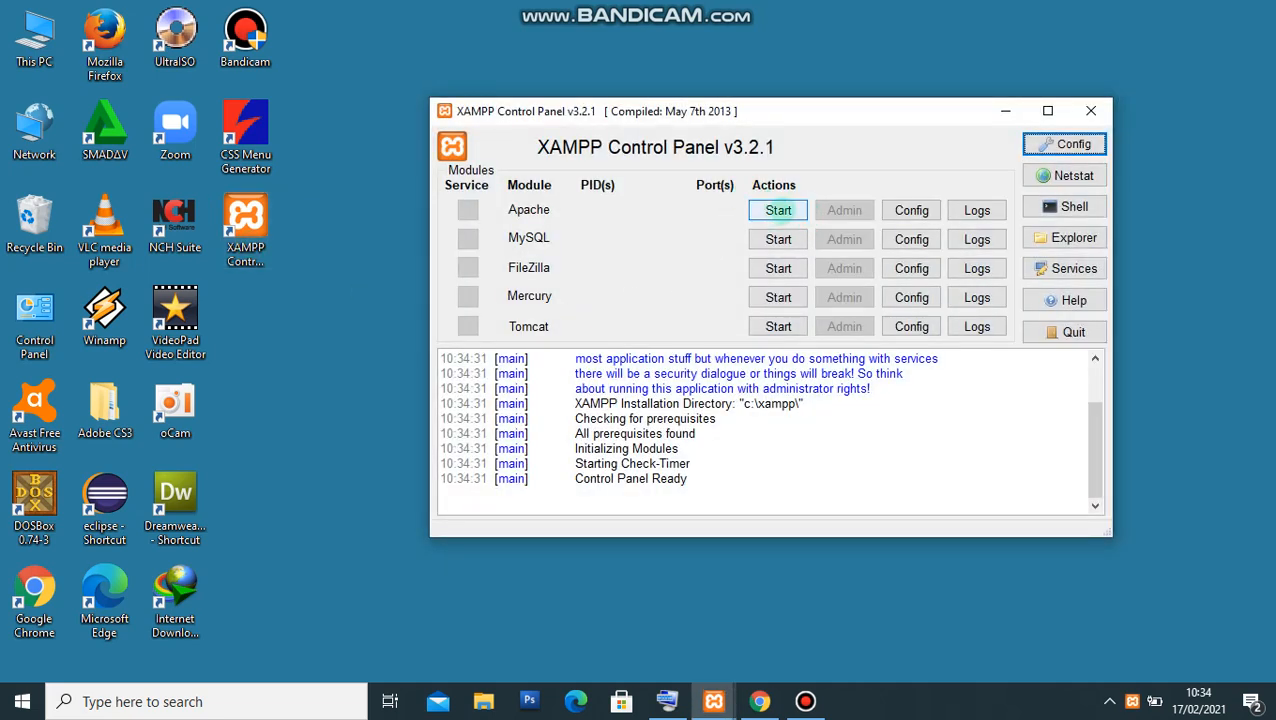
click(791, 209)
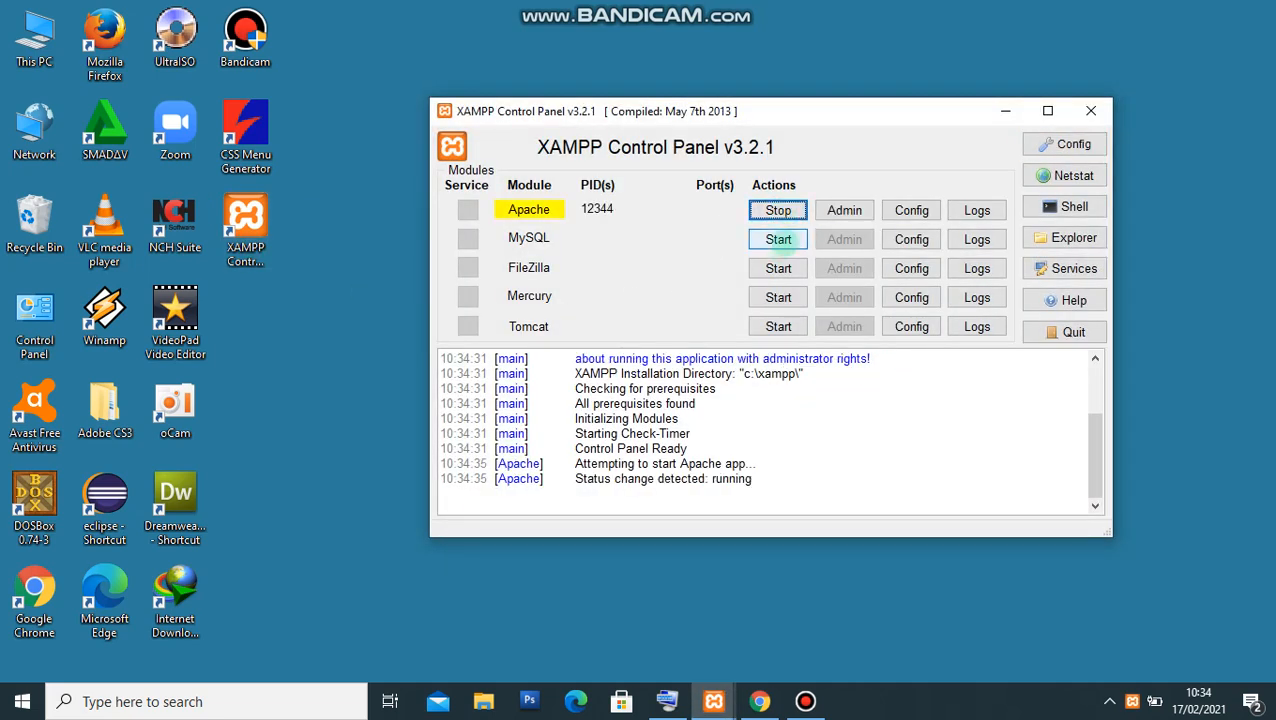
click(780, 240)
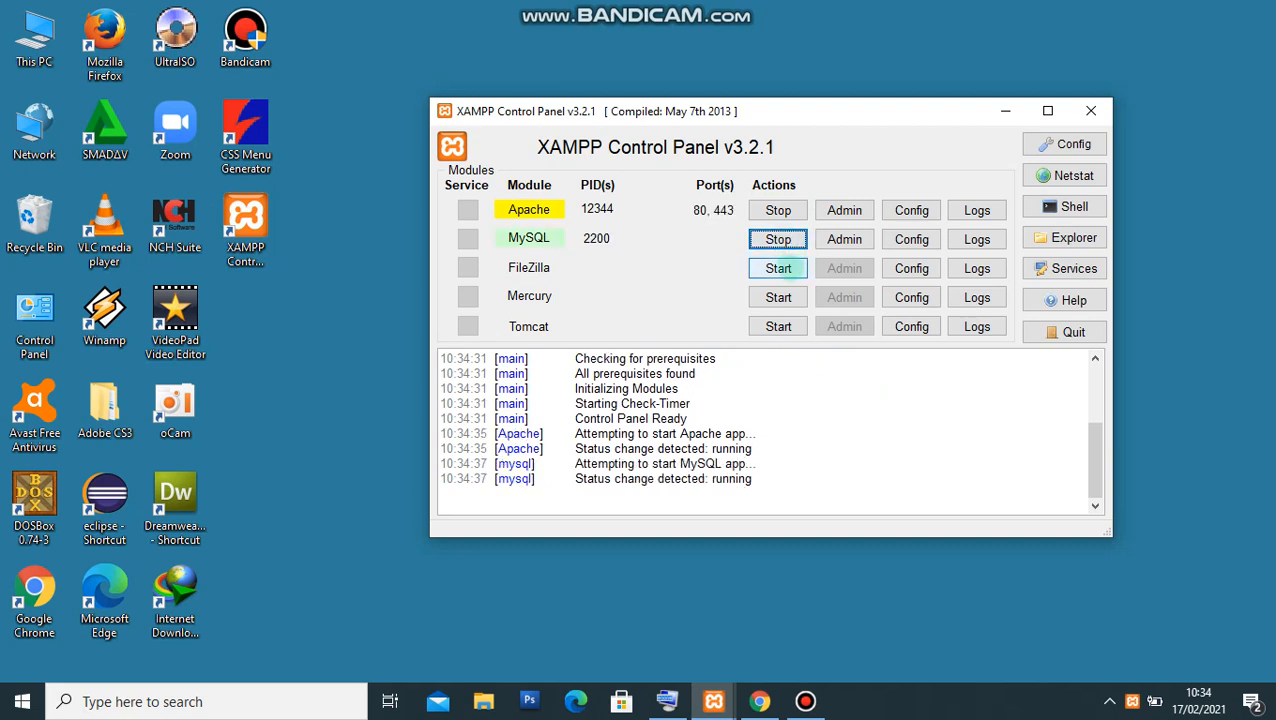
click(780, 268)
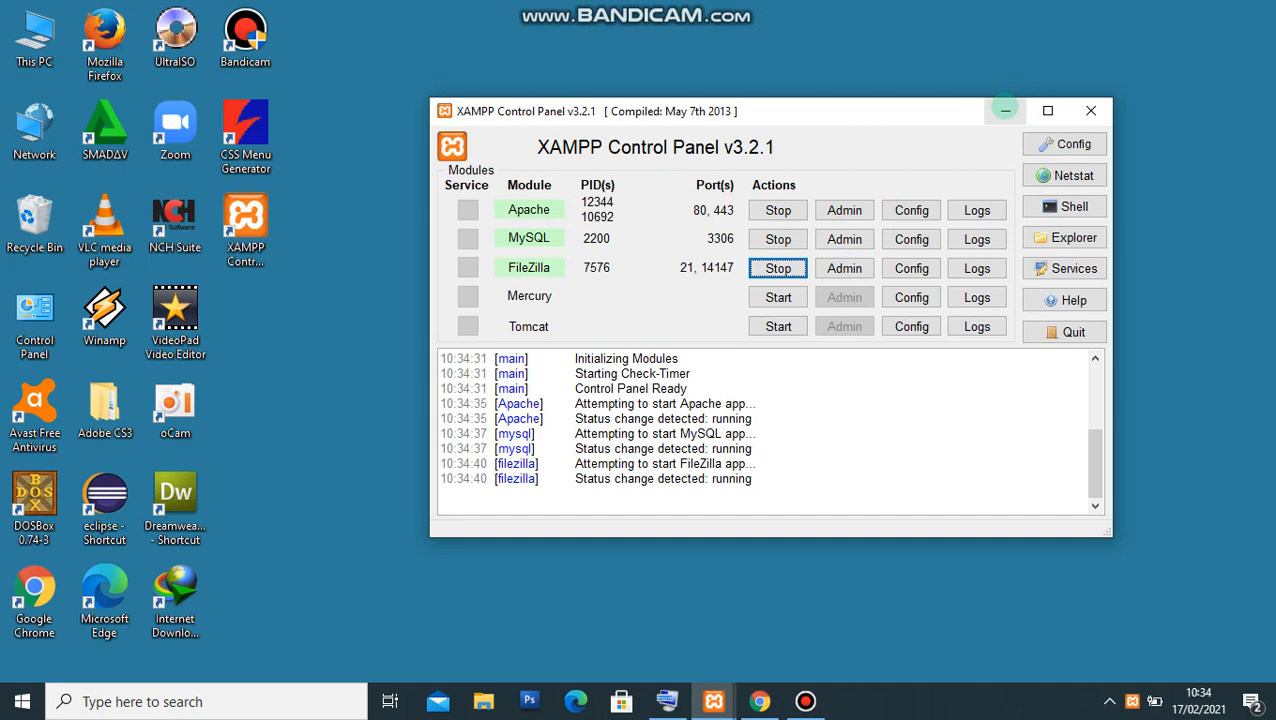
click(1004, 110)
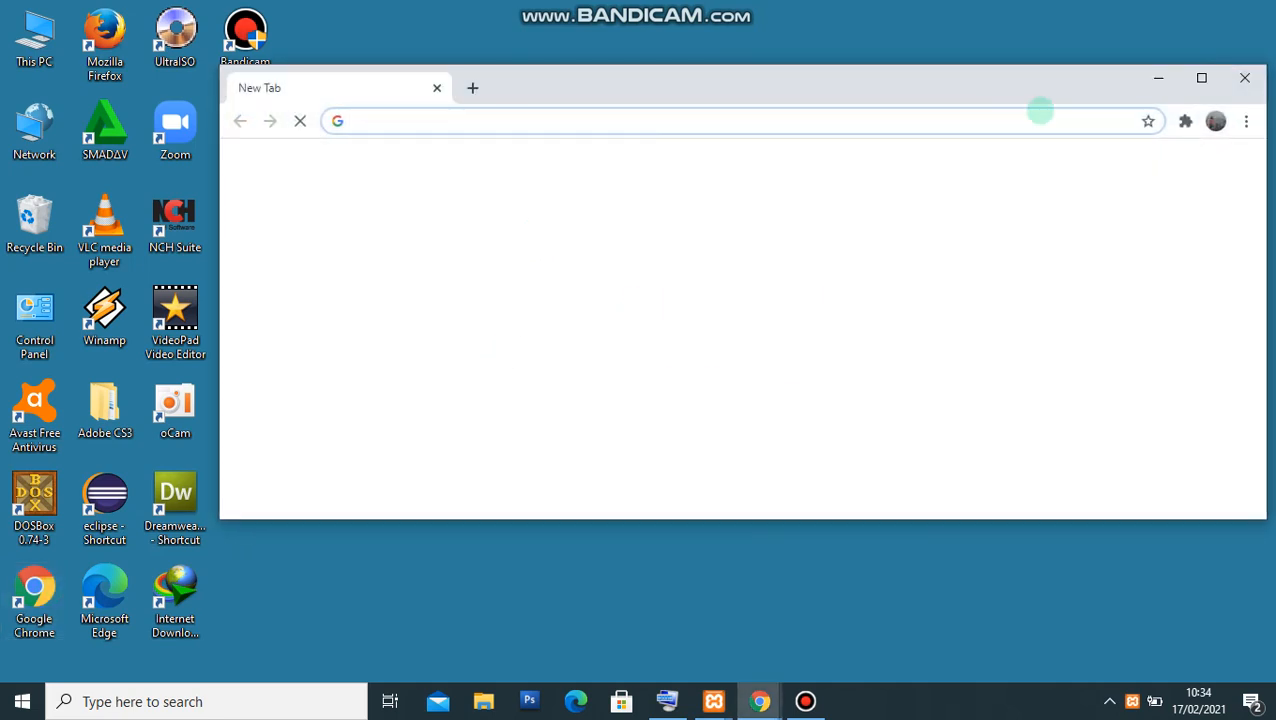
Step: Open localhost/phpmyadmin in a maximized Chrome window and view the tables of the dbtoko_ol database, collapsing its tree entry
click(1201, 77)
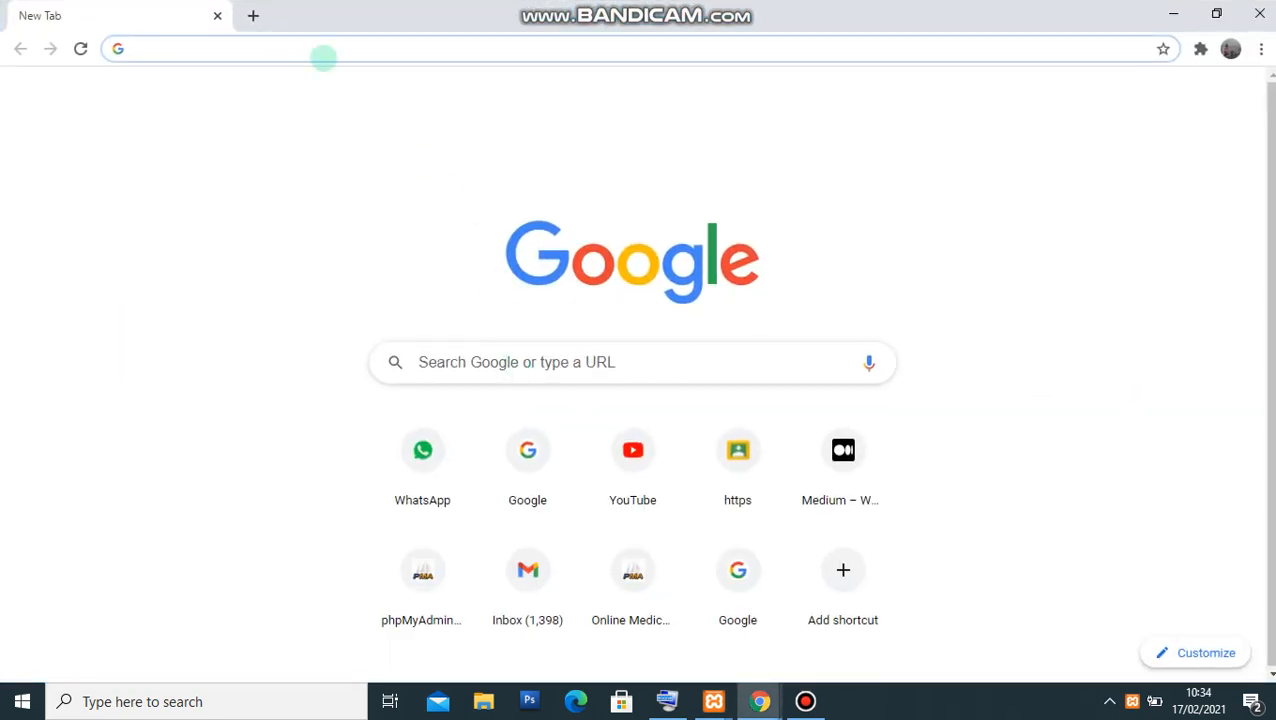
click(286, 48)
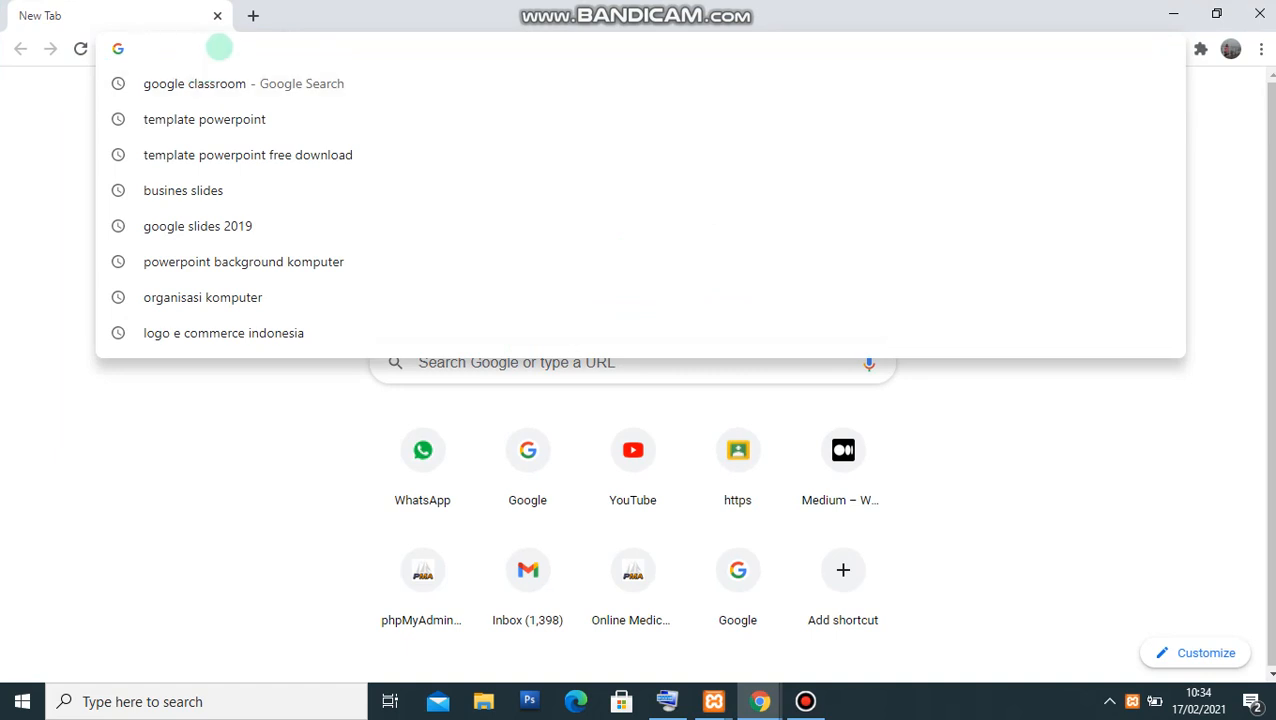
text(lo)
key(Right)
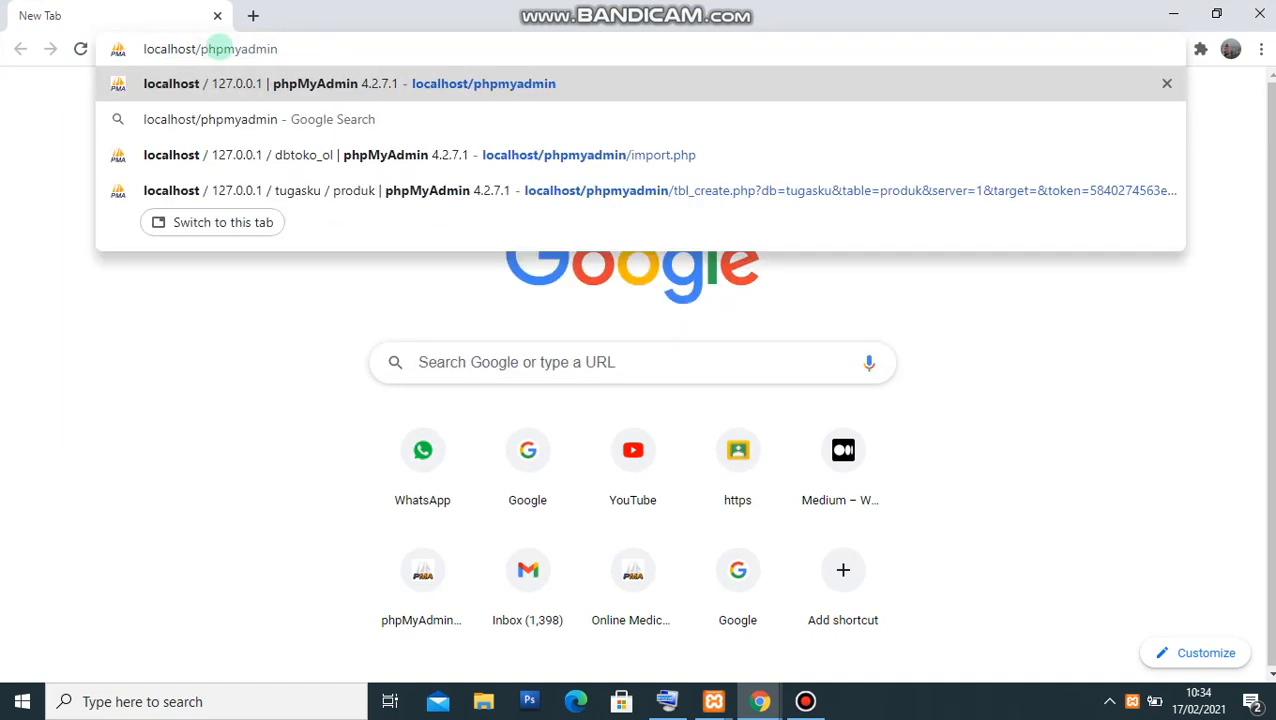
key(Return)
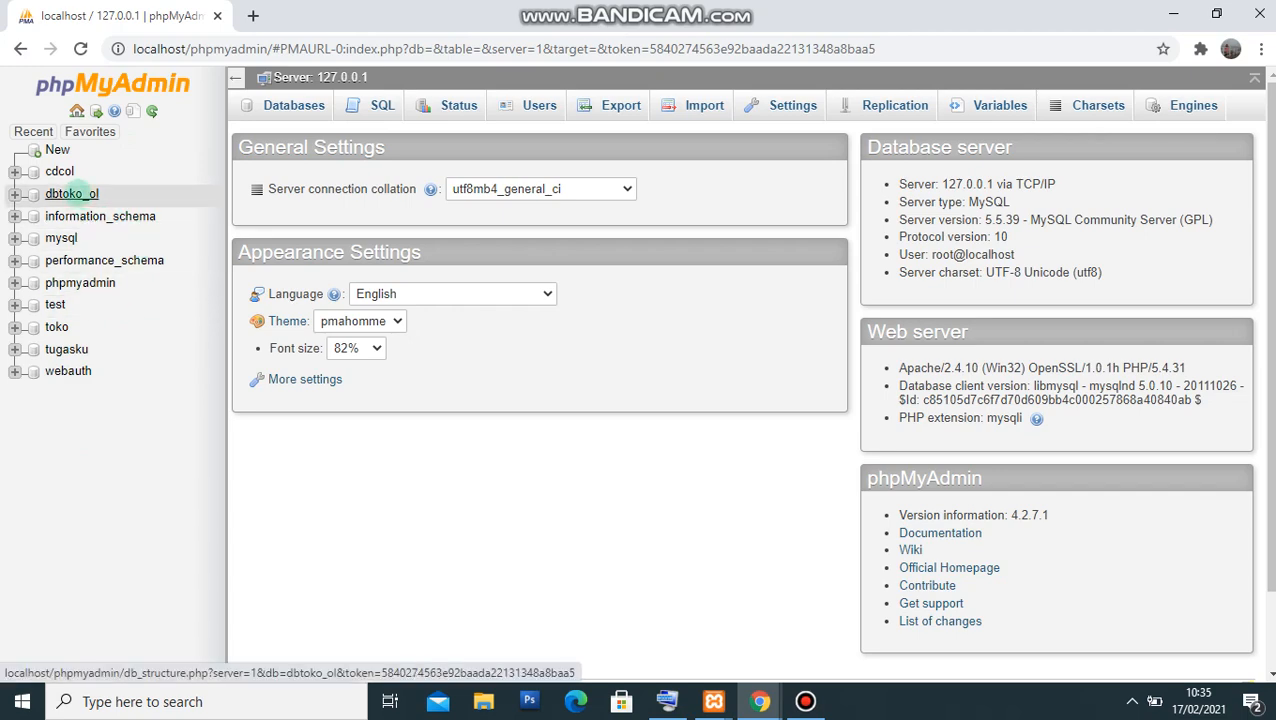
click(84, 193)
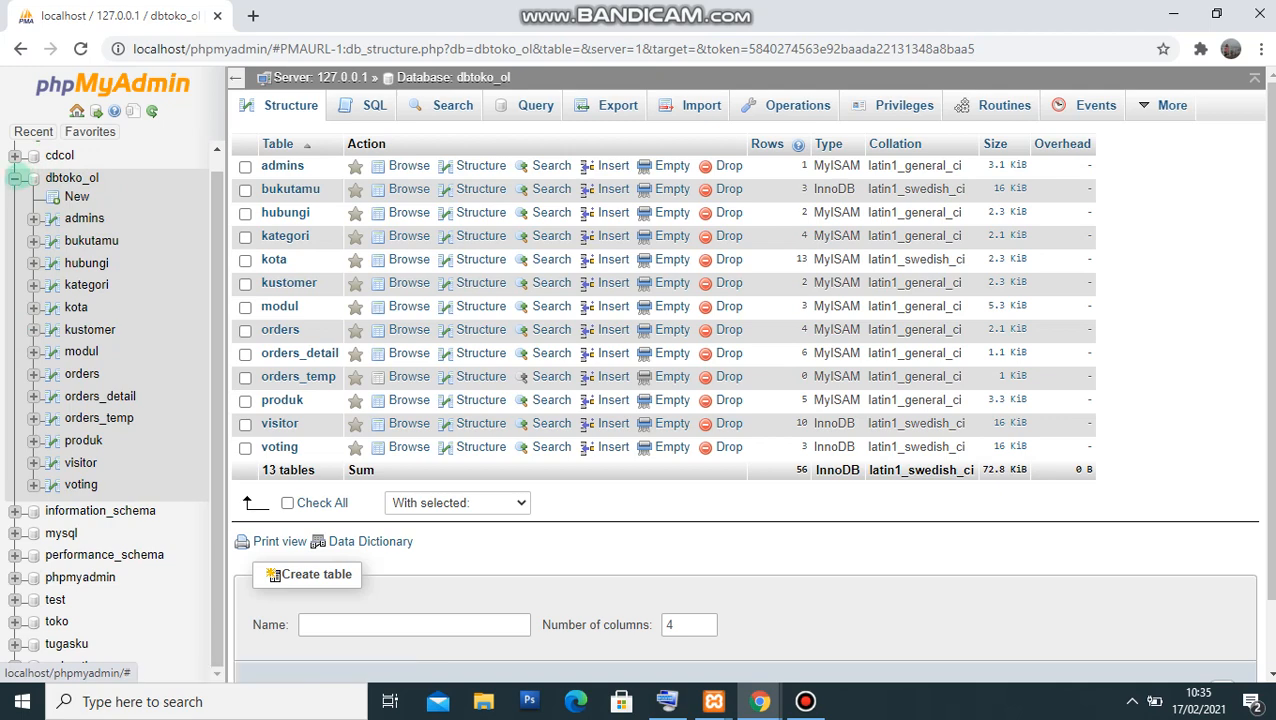
click(15, 182)
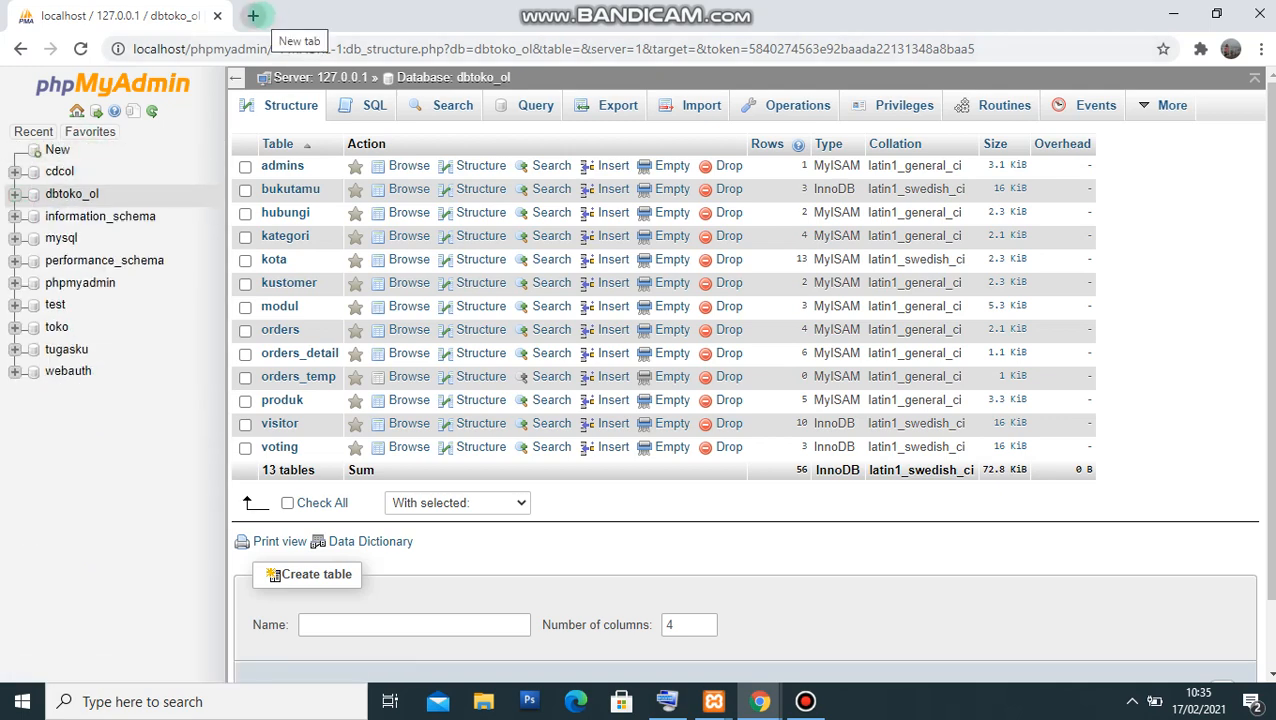
Step: Load the local web shop at localhost/ukm_medicom in a new browser tab
click(253, 15)
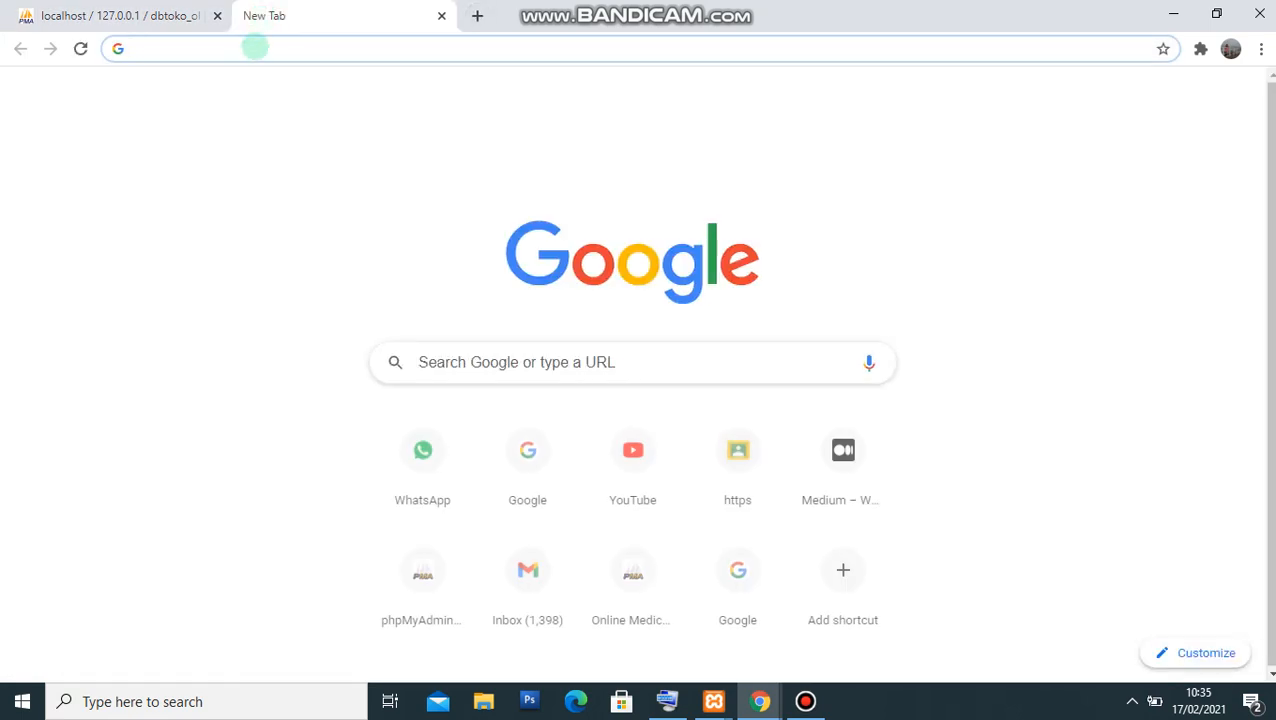
click(255, 47)
text(lo)
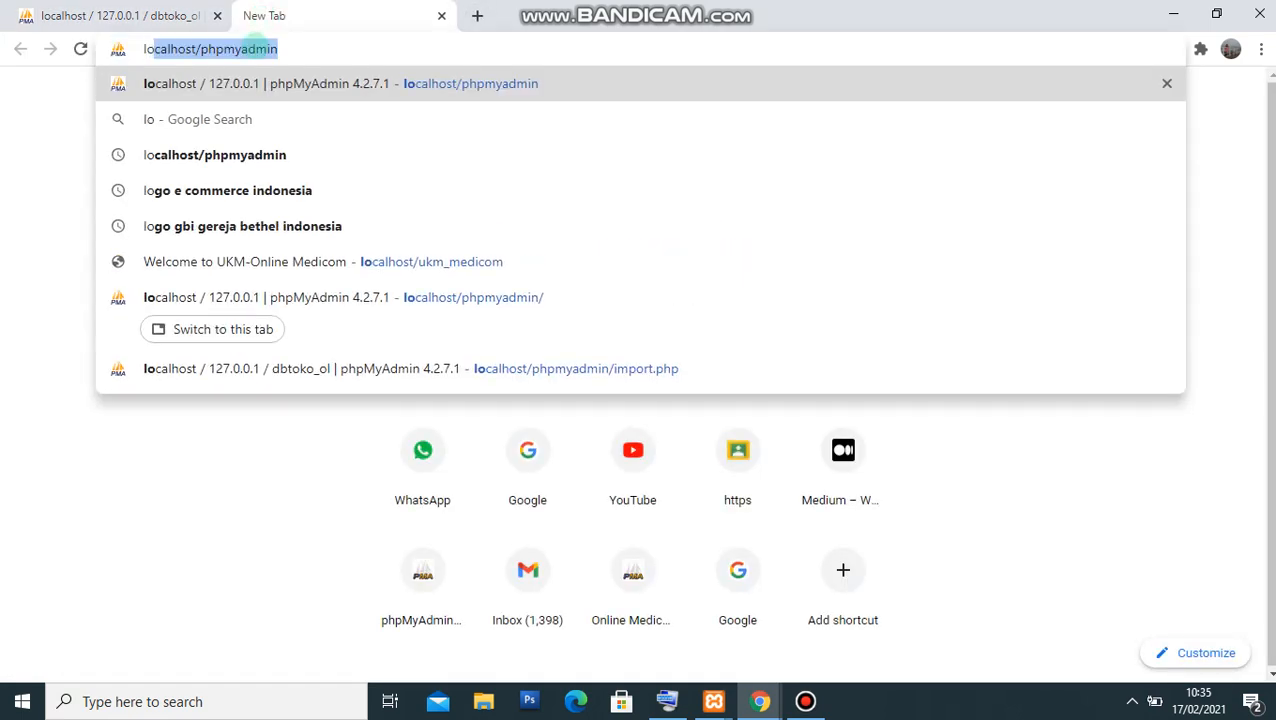
key(Right)
key(BackSpace)
key(BackSpace)
key(BackSpace)
key(BackSpace)
key(BackSpace)
key(BackSpace)
key(BackSpace)
key(BackSpace)
key(BackSpace)
key(BackSpace)
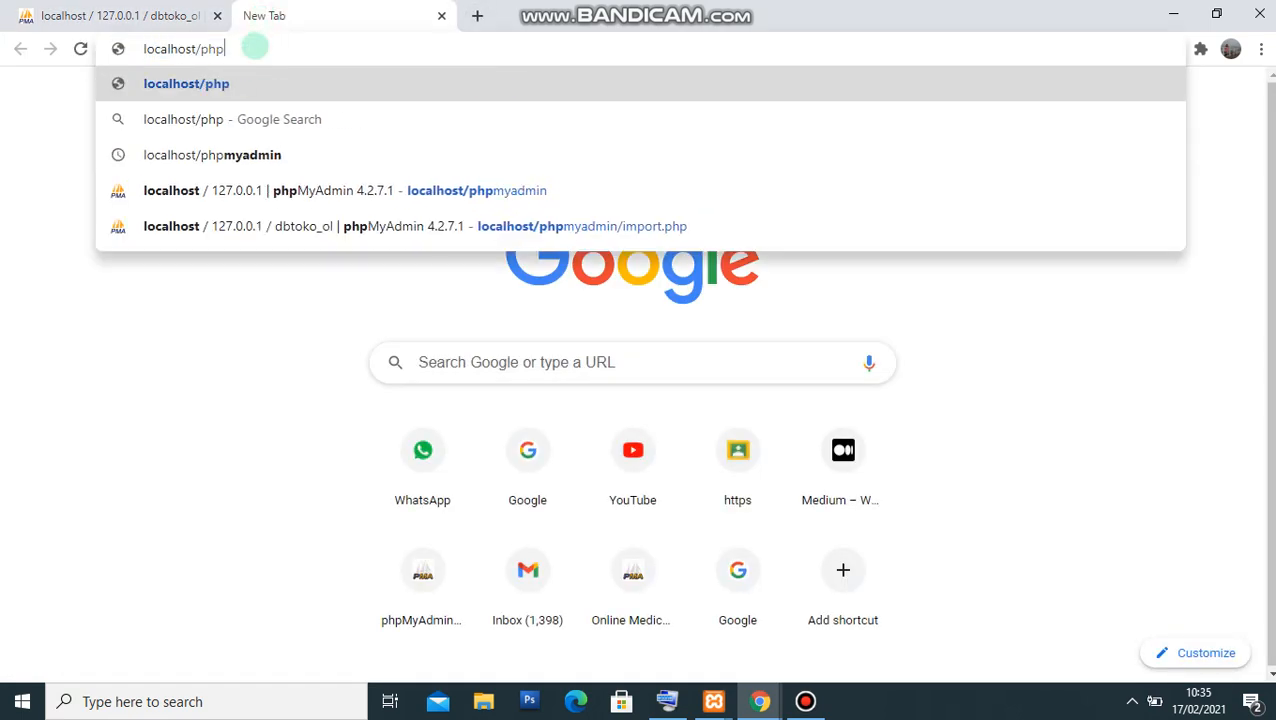
text(ukm)
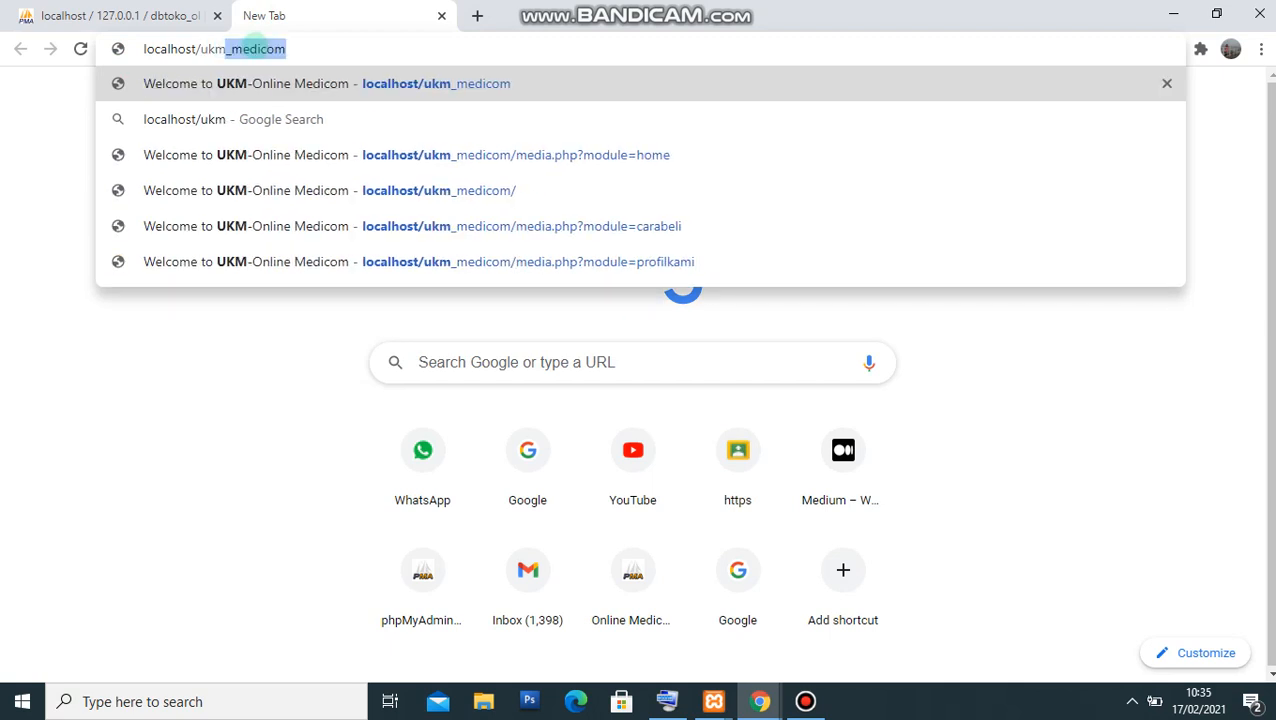
key(Right)
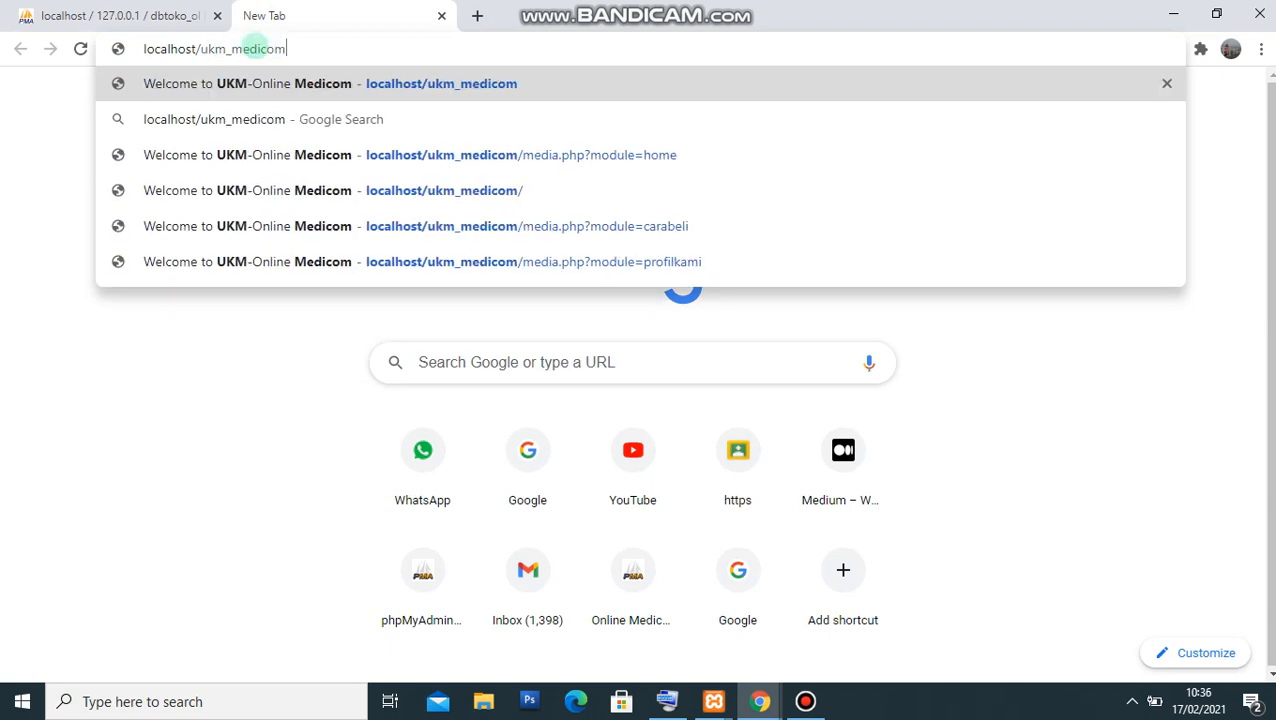
key(Return)
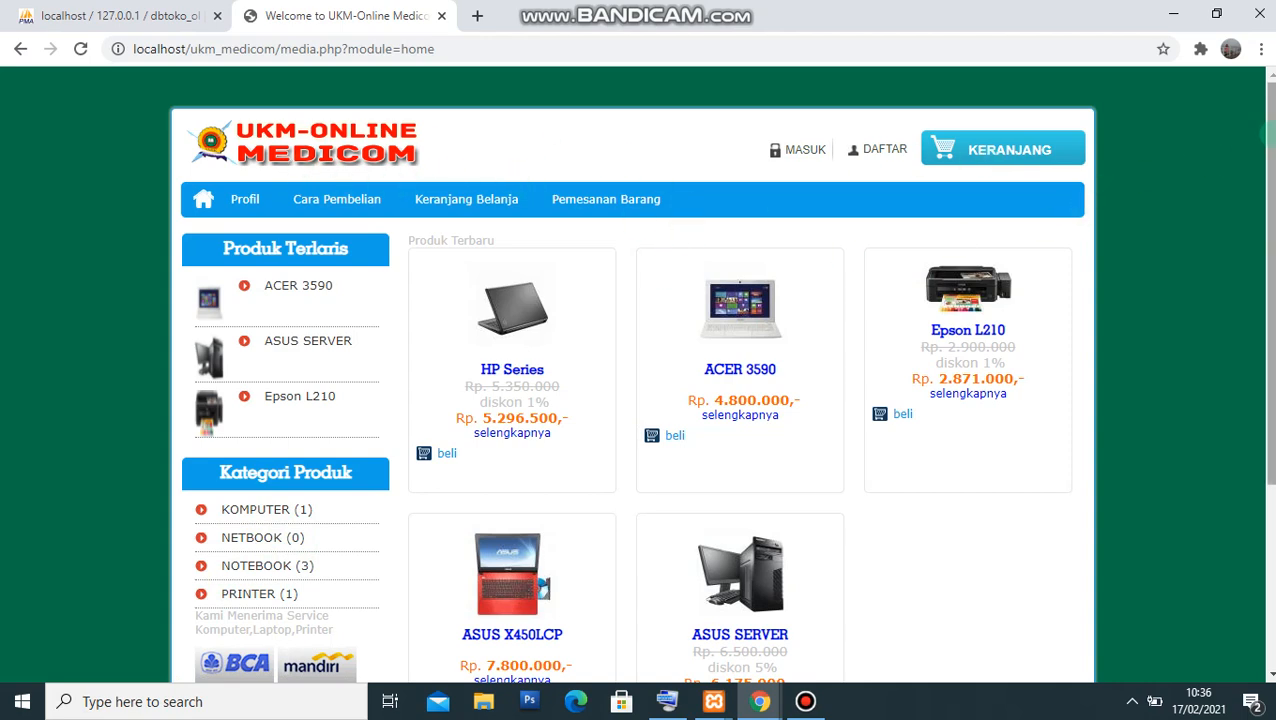
Step: Review the shop's home page and the ukm_medicom folder in its address, and close that tab
drag(1267, 140, 1269, 170)
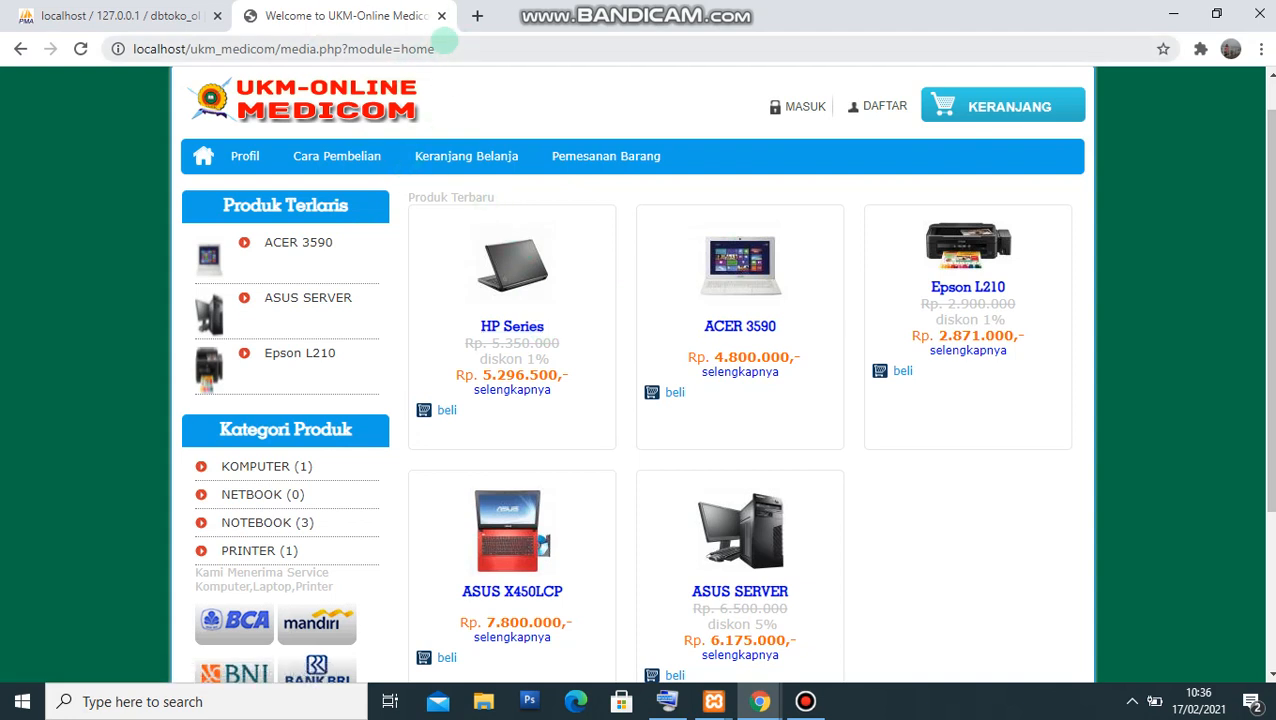
click(445, 42)
click(444, 42)
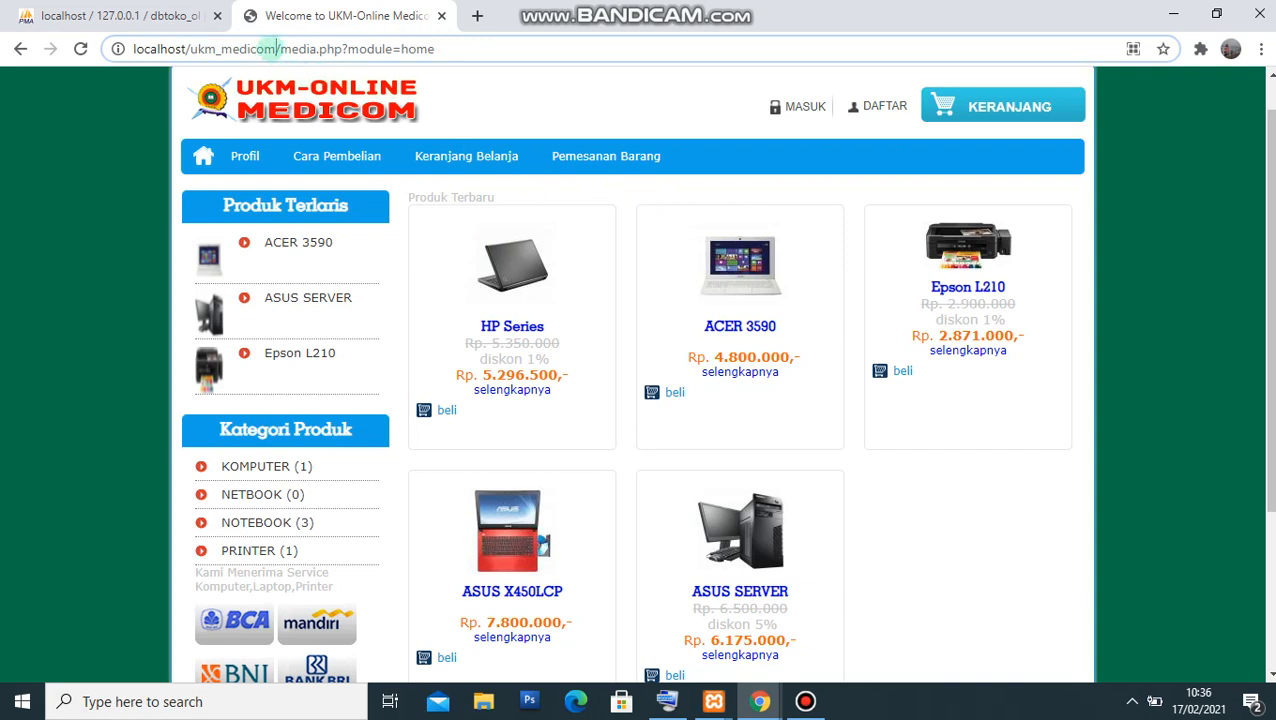
drag(276, 48, 186, 48)
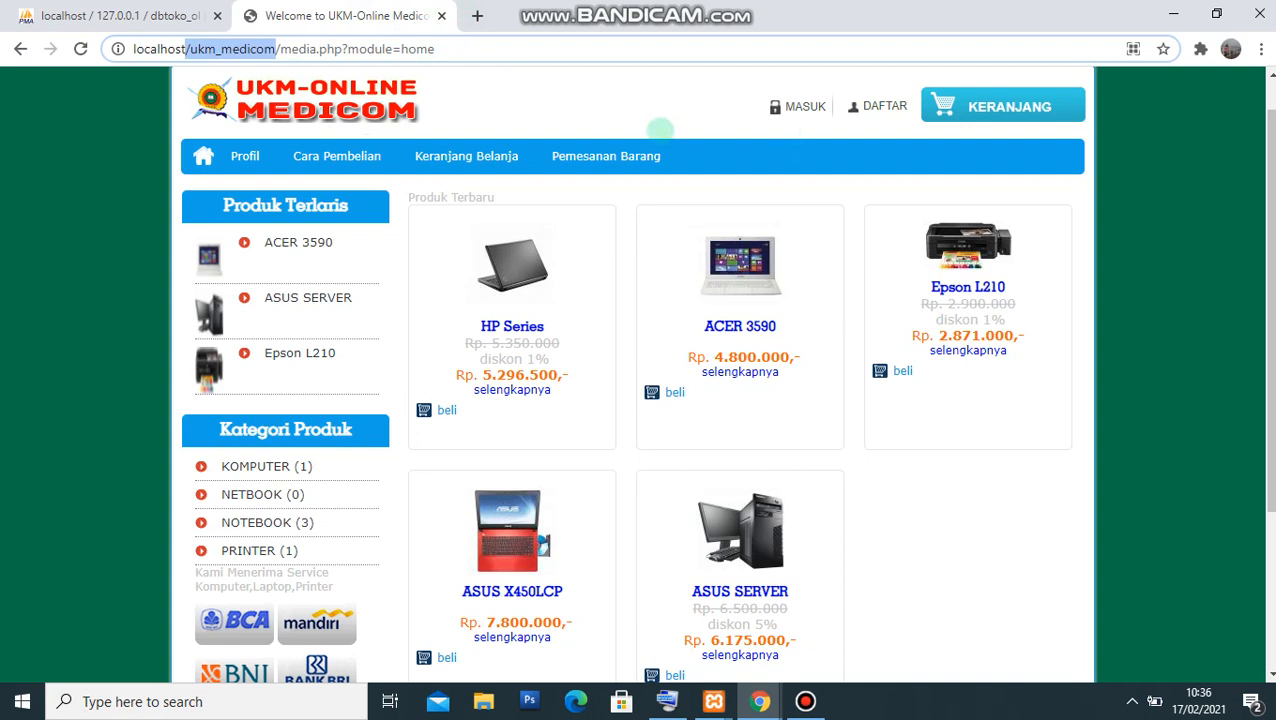
click(604, 50)
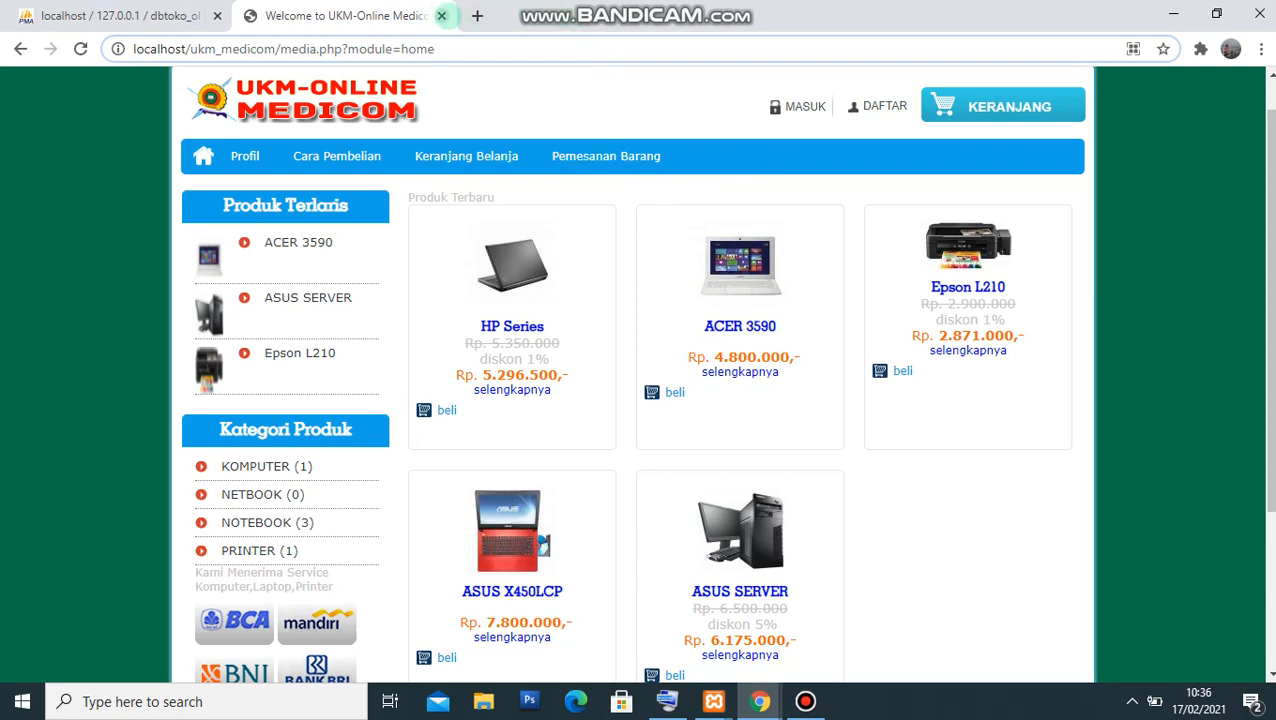
click(441, 15)
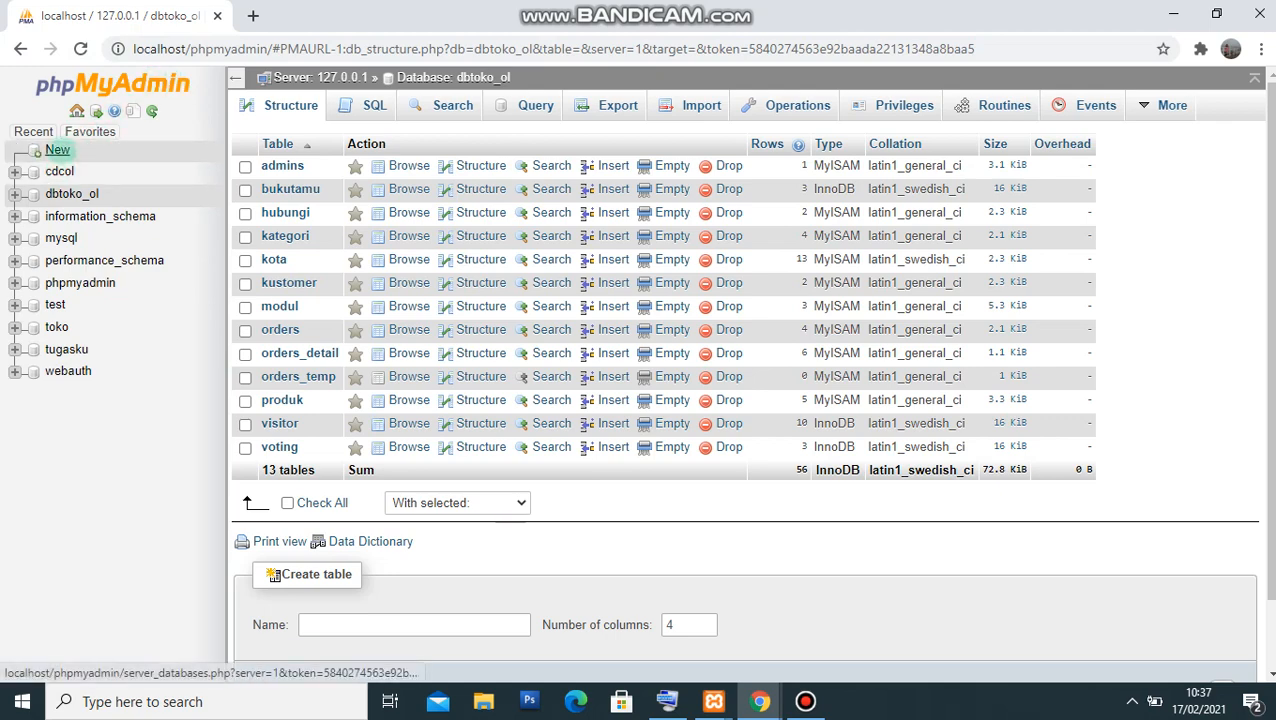
Step: Create a new database named coba, leaving the collation unspecified
click(57, 150)
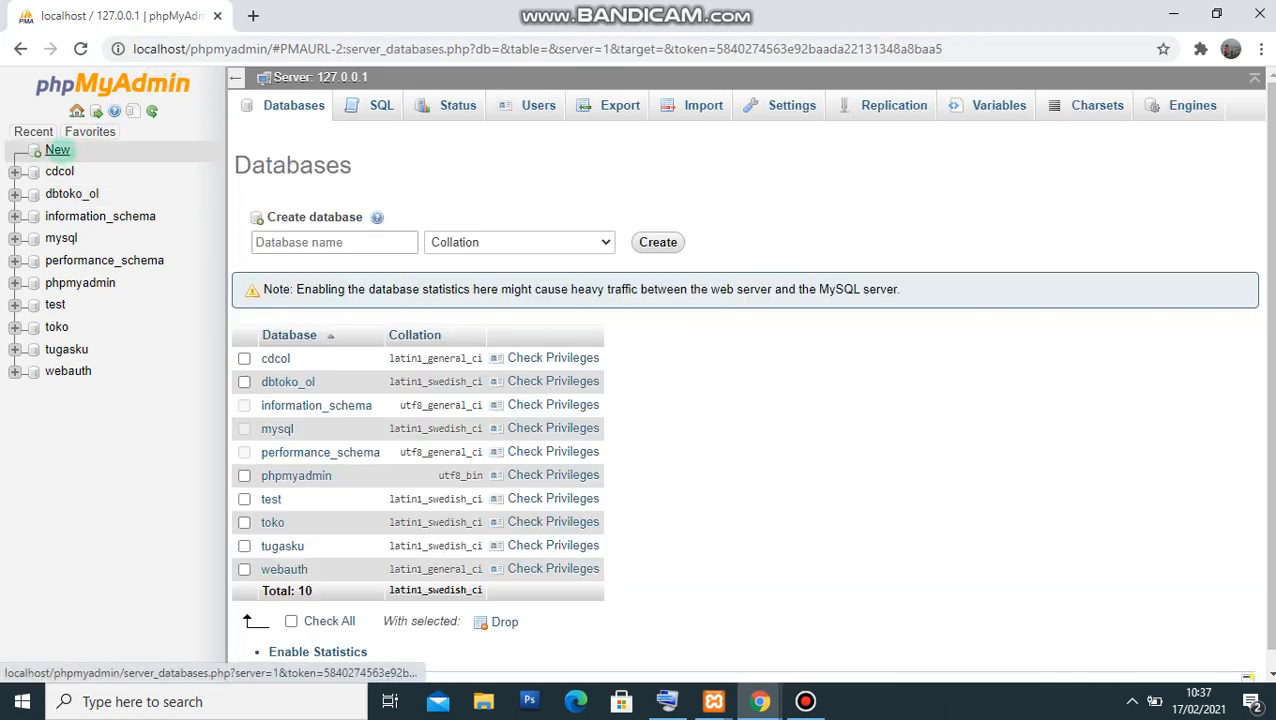
click(340, 240)
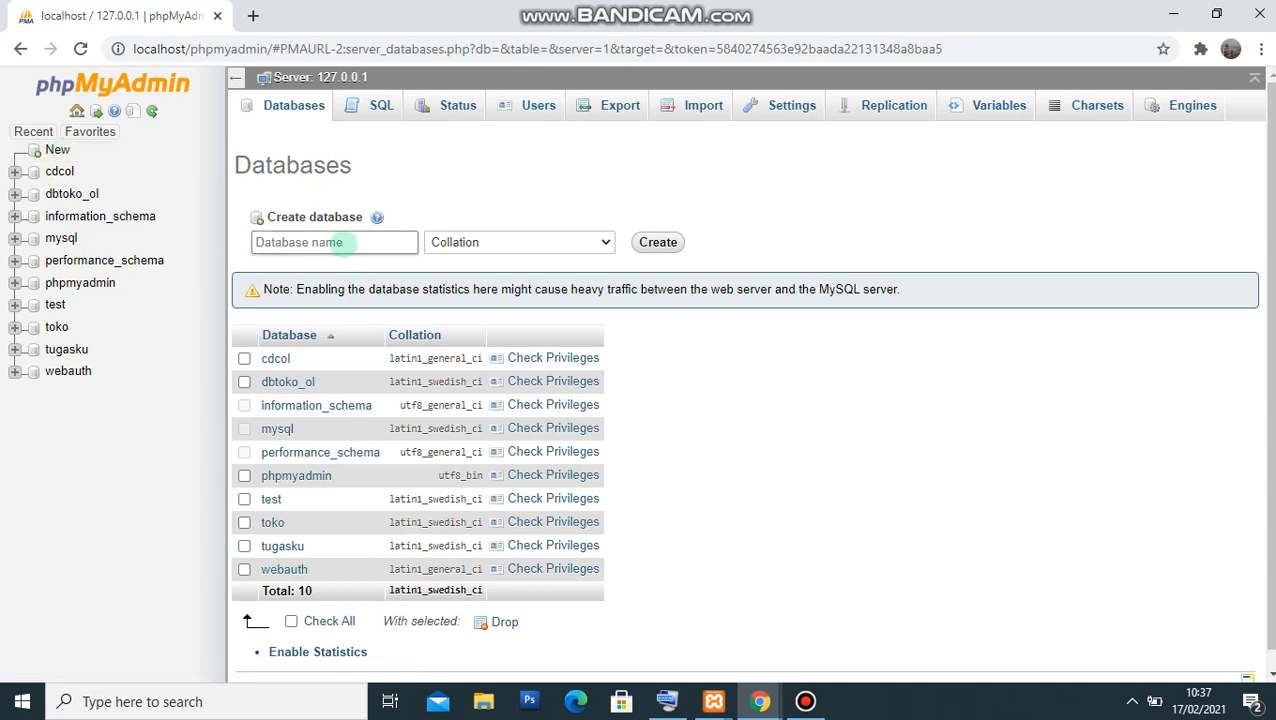
click(341, 243)
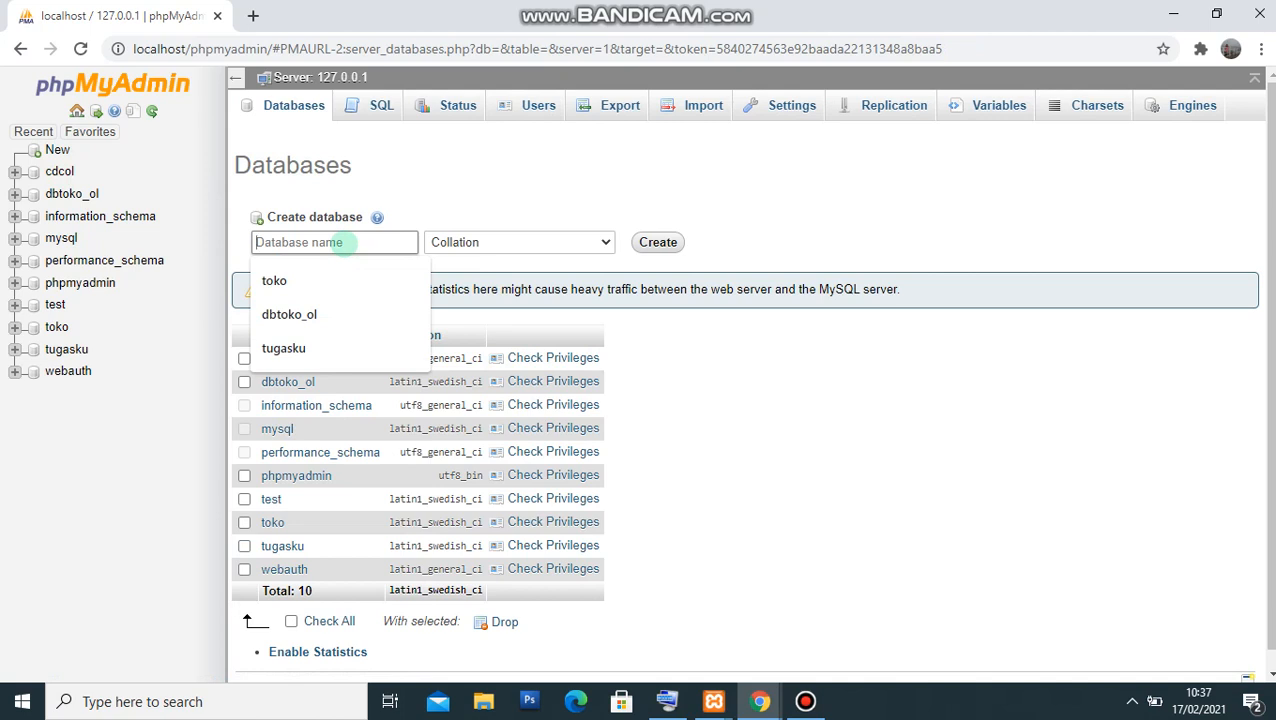
text(cob)
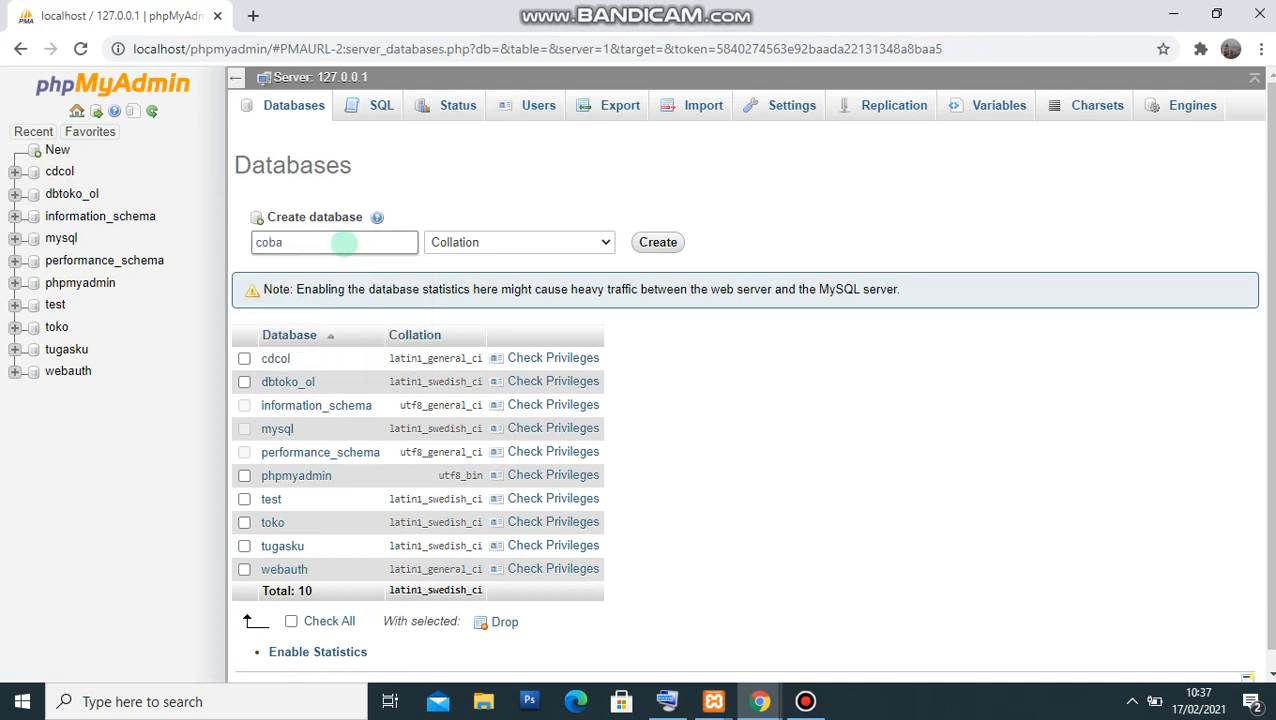
text(a)
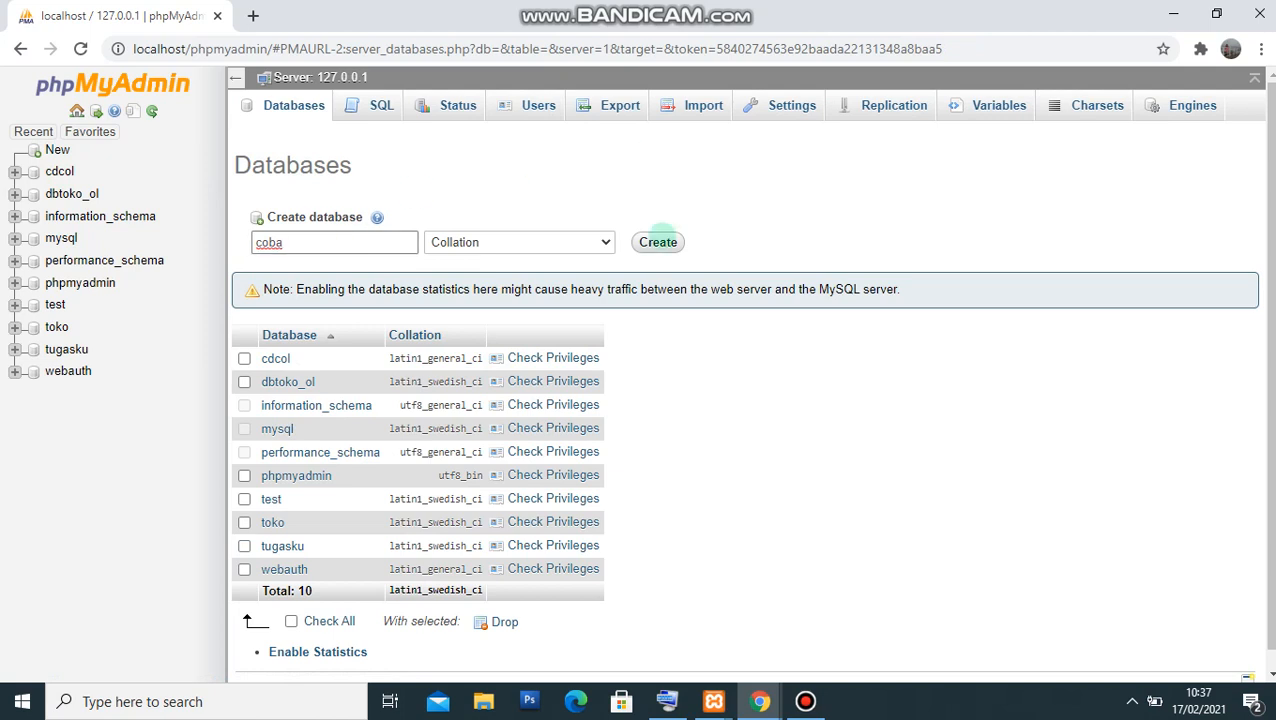
click(660, 240)
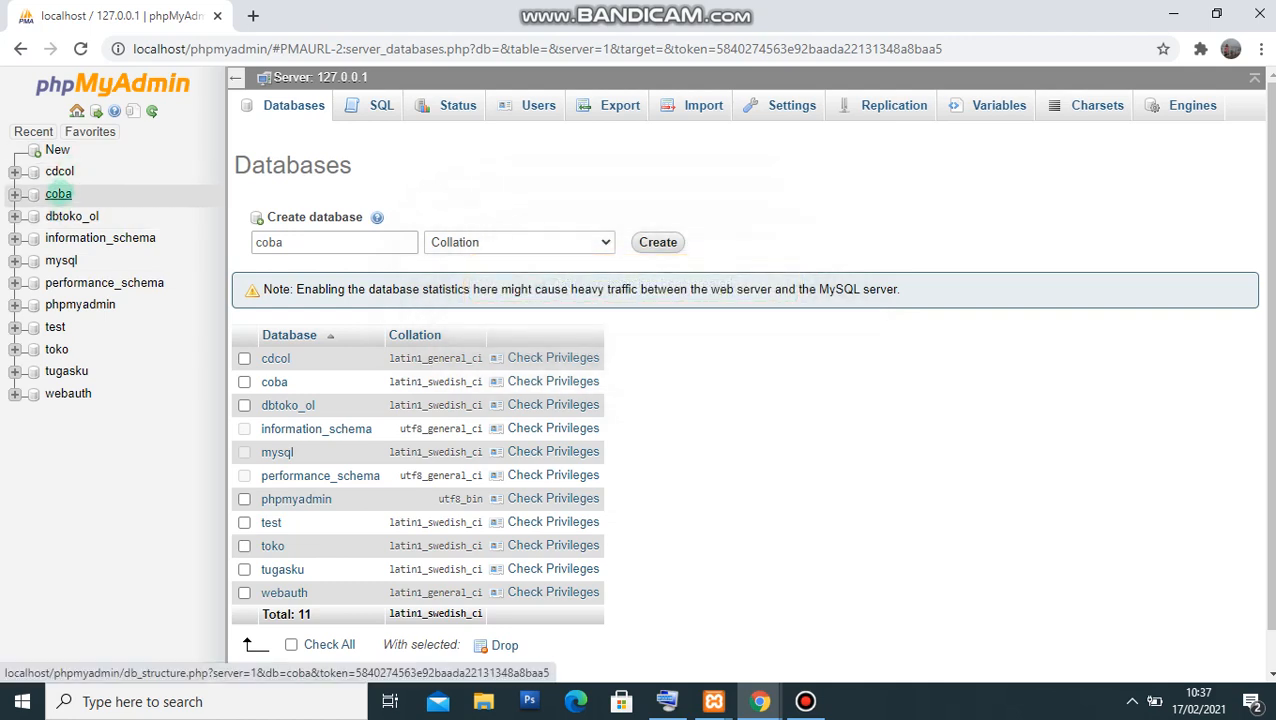
Step: Start a new table named produk with 5 columns in the coba database
click(58, 194)
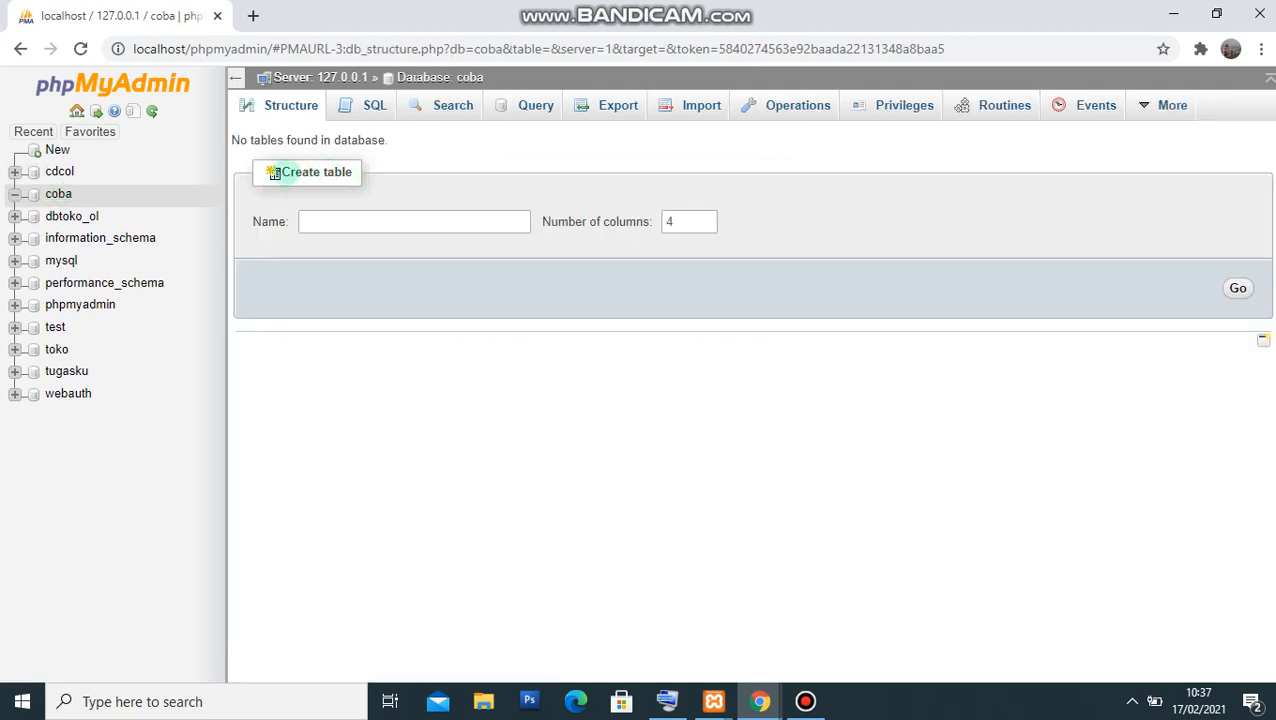
click(350, 219)
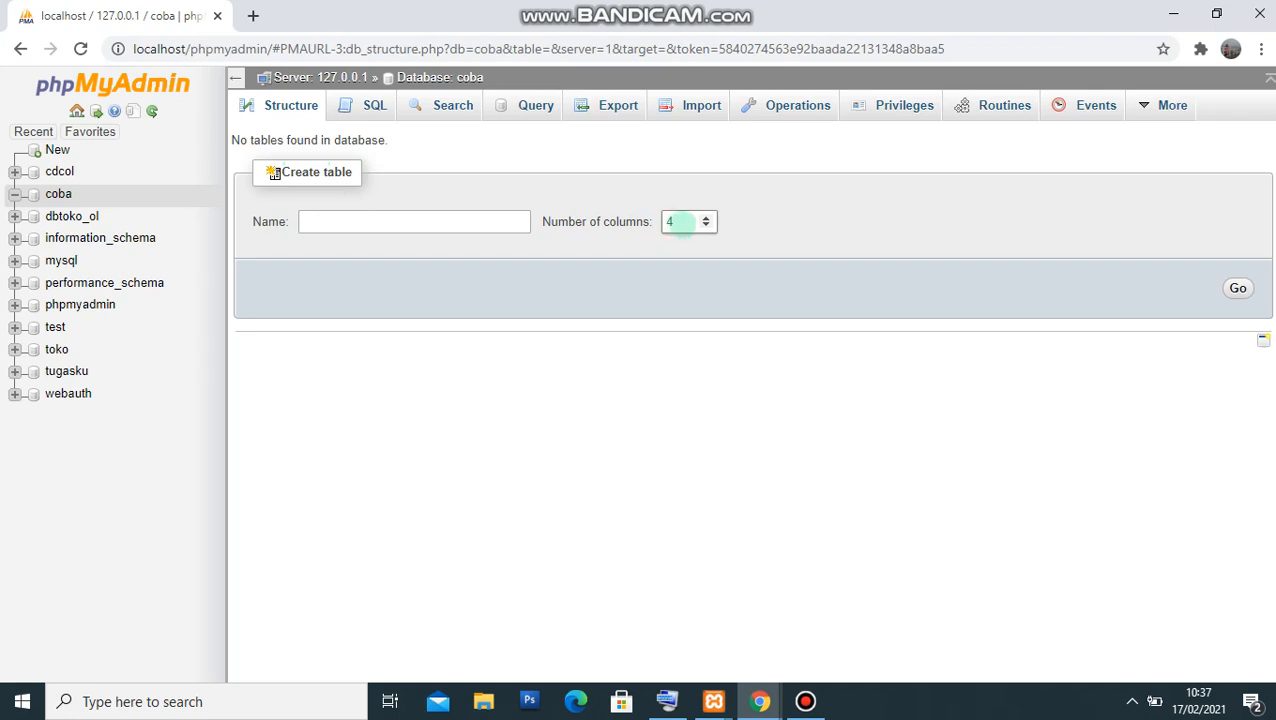
click(506, 220)
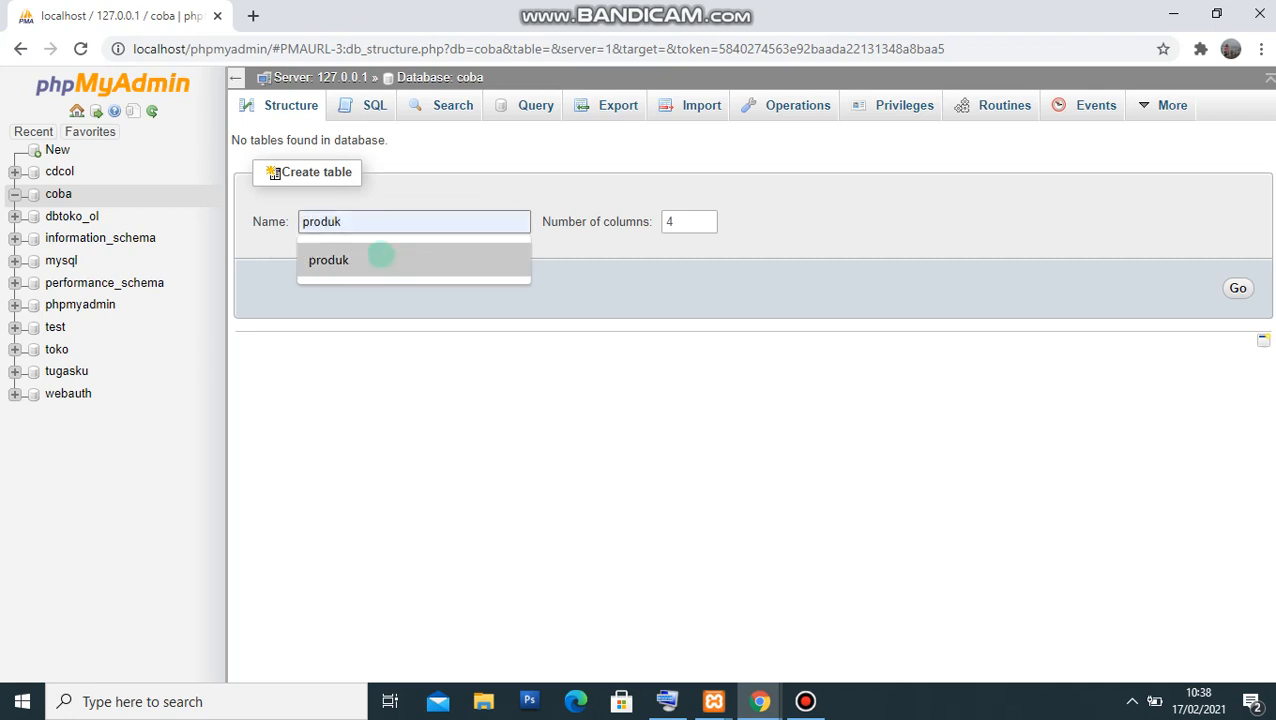
click(379, 256)
click(681, 220)
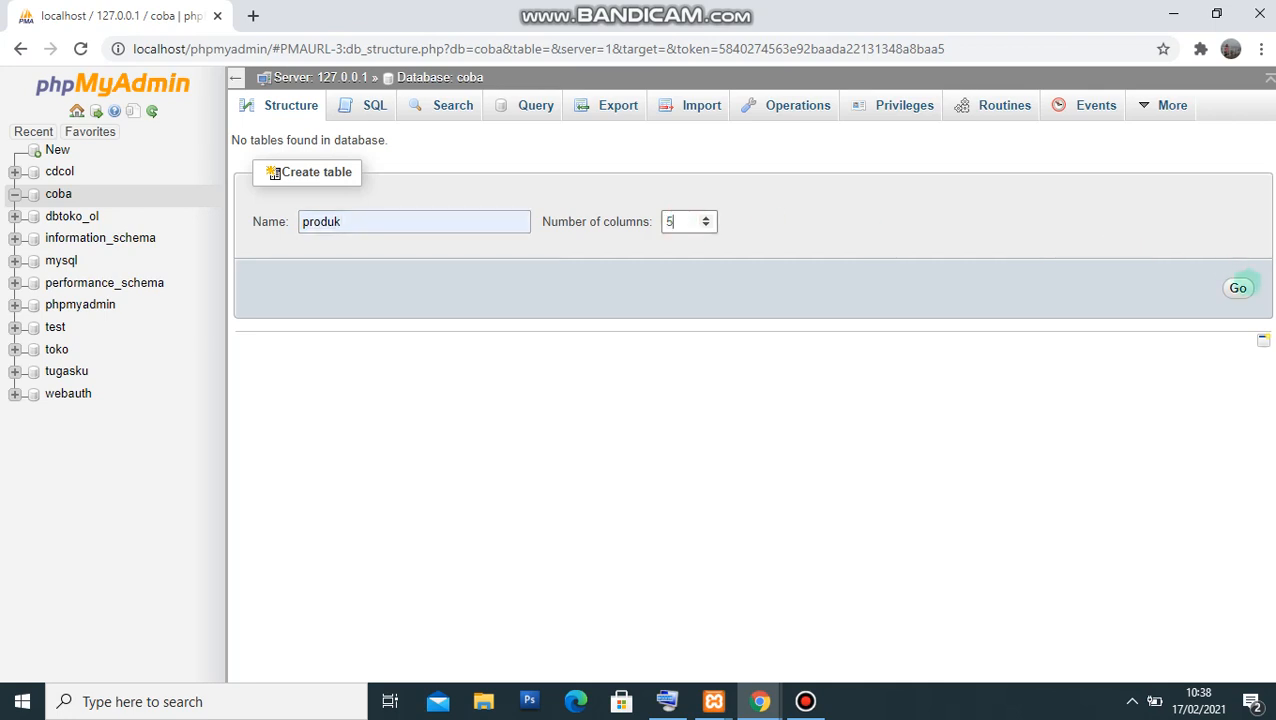
click(1238, 288)
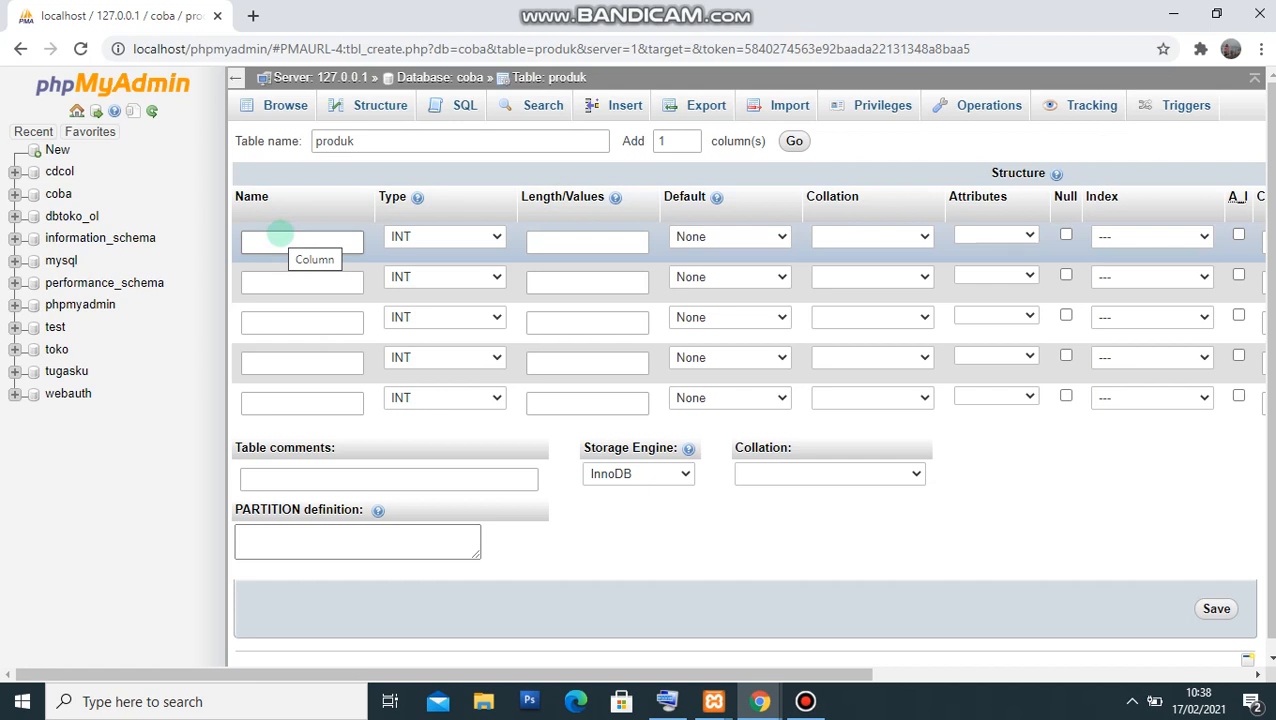
Step: Define the first column of the produk table as id_produk, type VARCHAR with length 5
click(280, 237)
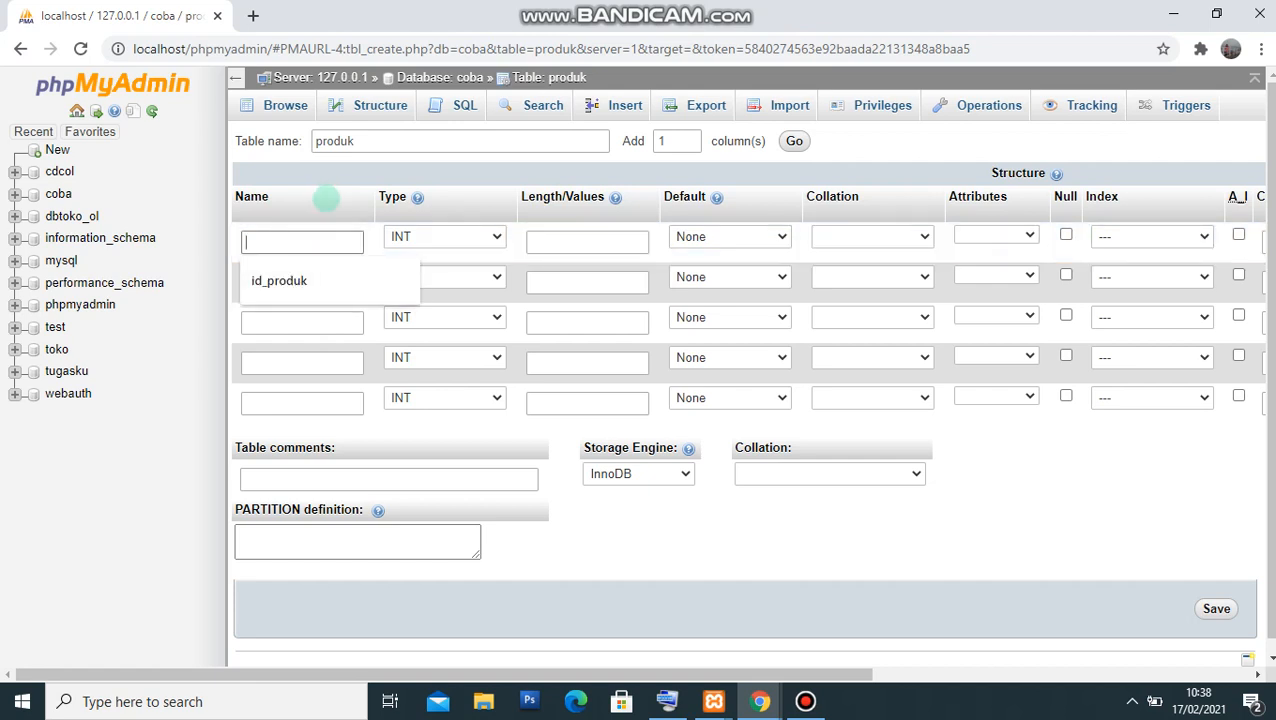
text(id_produk)
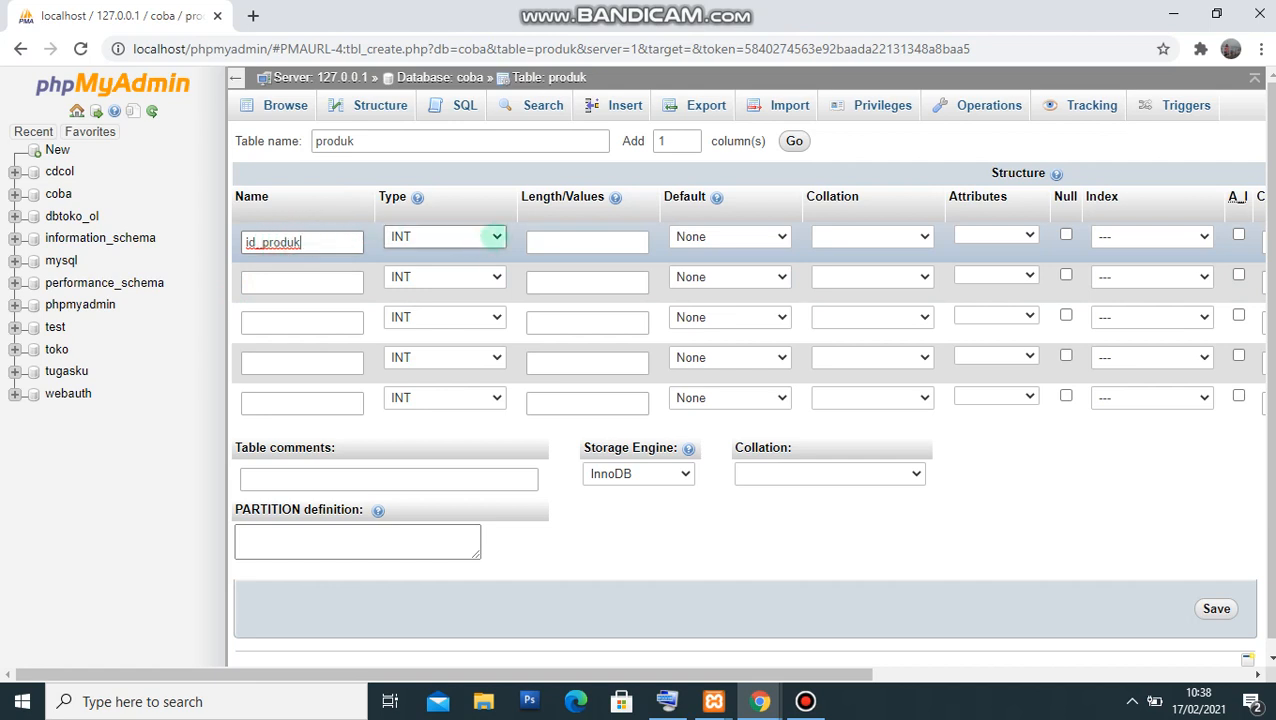
click(496, 236)
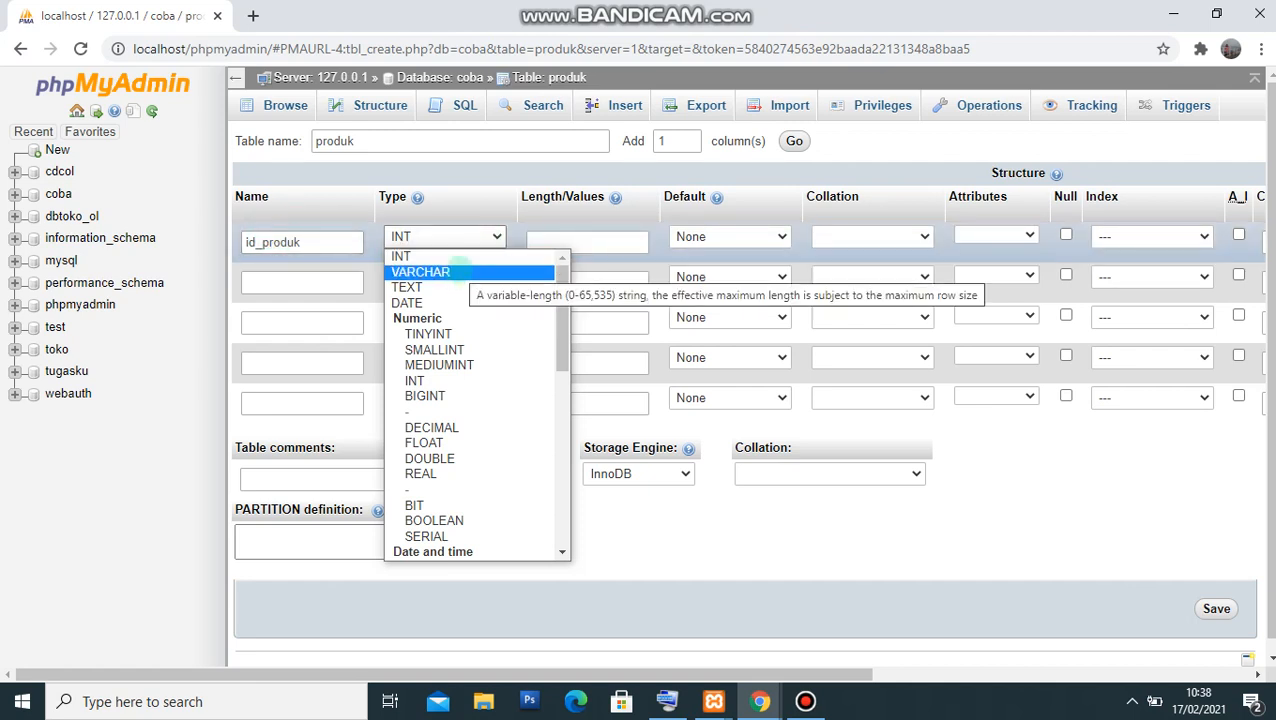
click(450, 271)
click(557, 242)
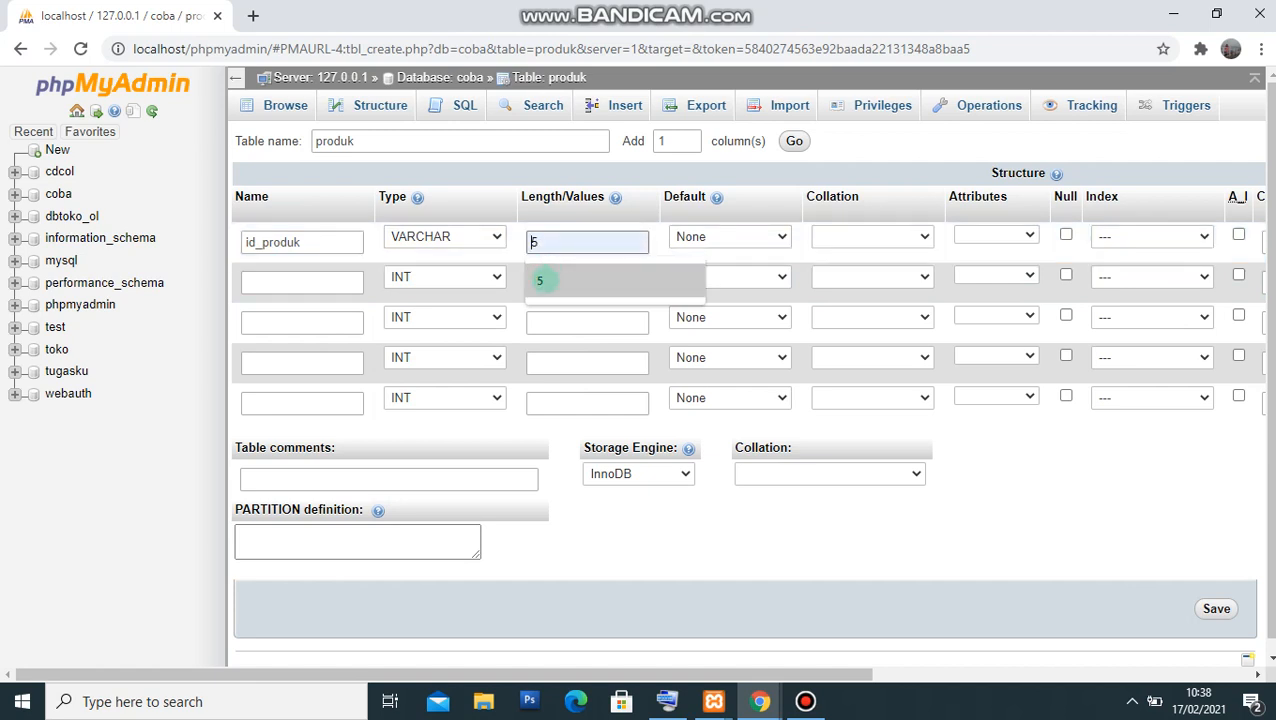
click(539, 280)
Step: Define the second column as Kategori, type VARCHAR with length 40
click(341, 280)
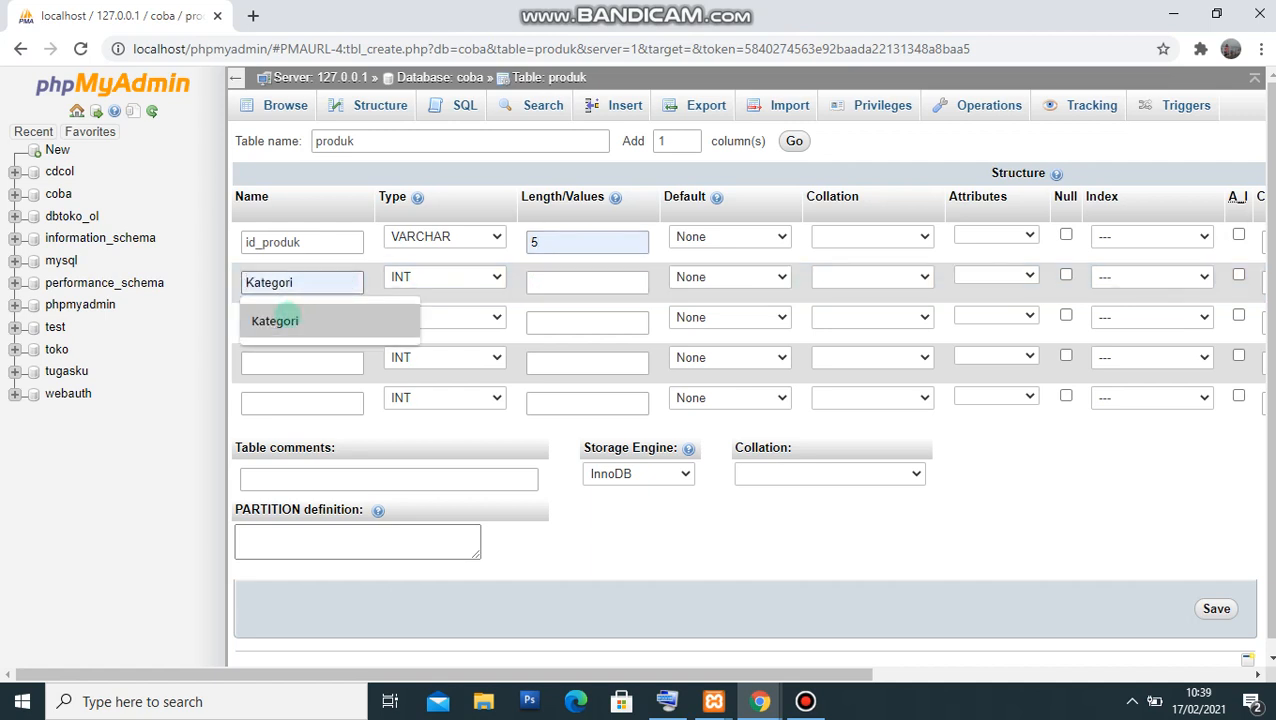
click(284, 318)
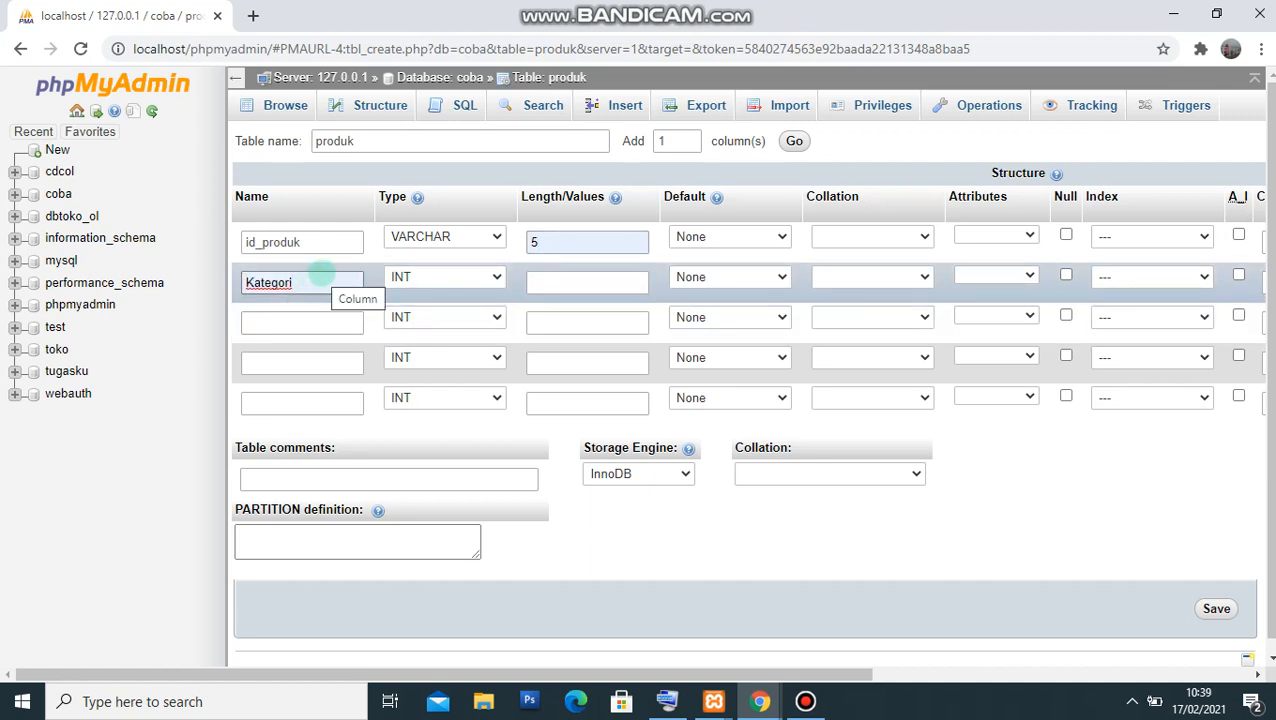
click(496, 277)
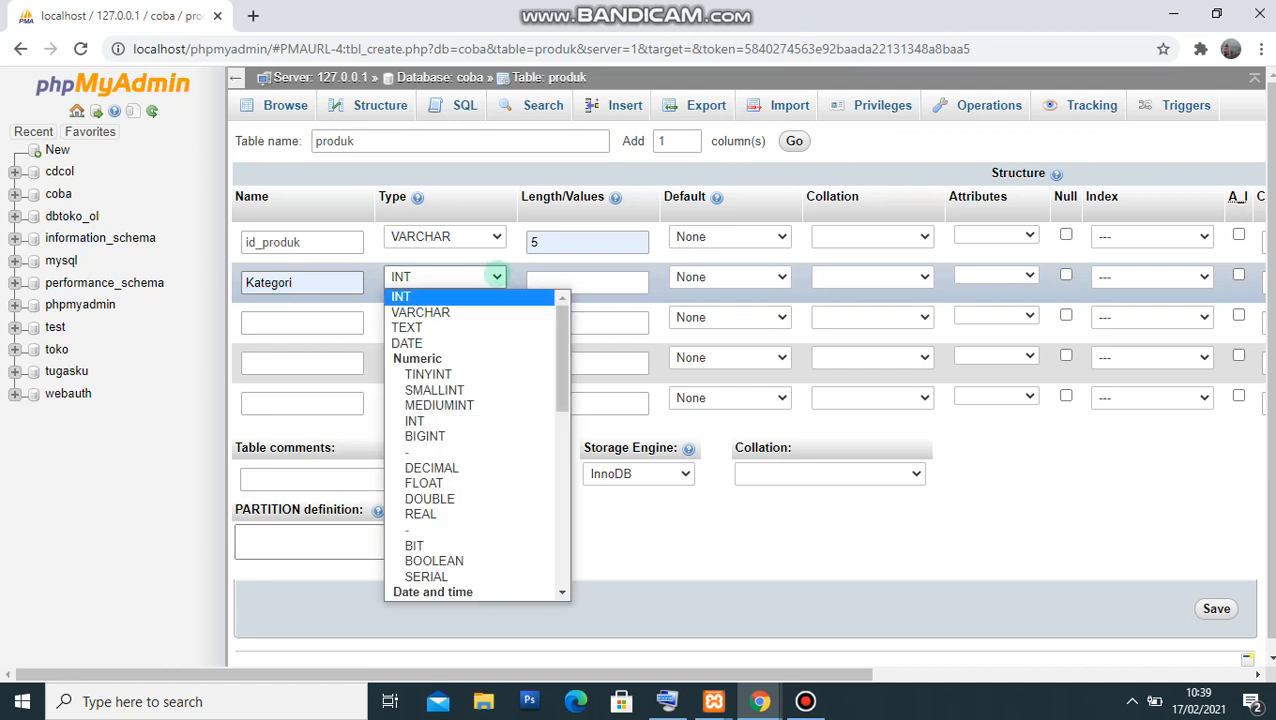
click(440, 311)
click(556, 283)
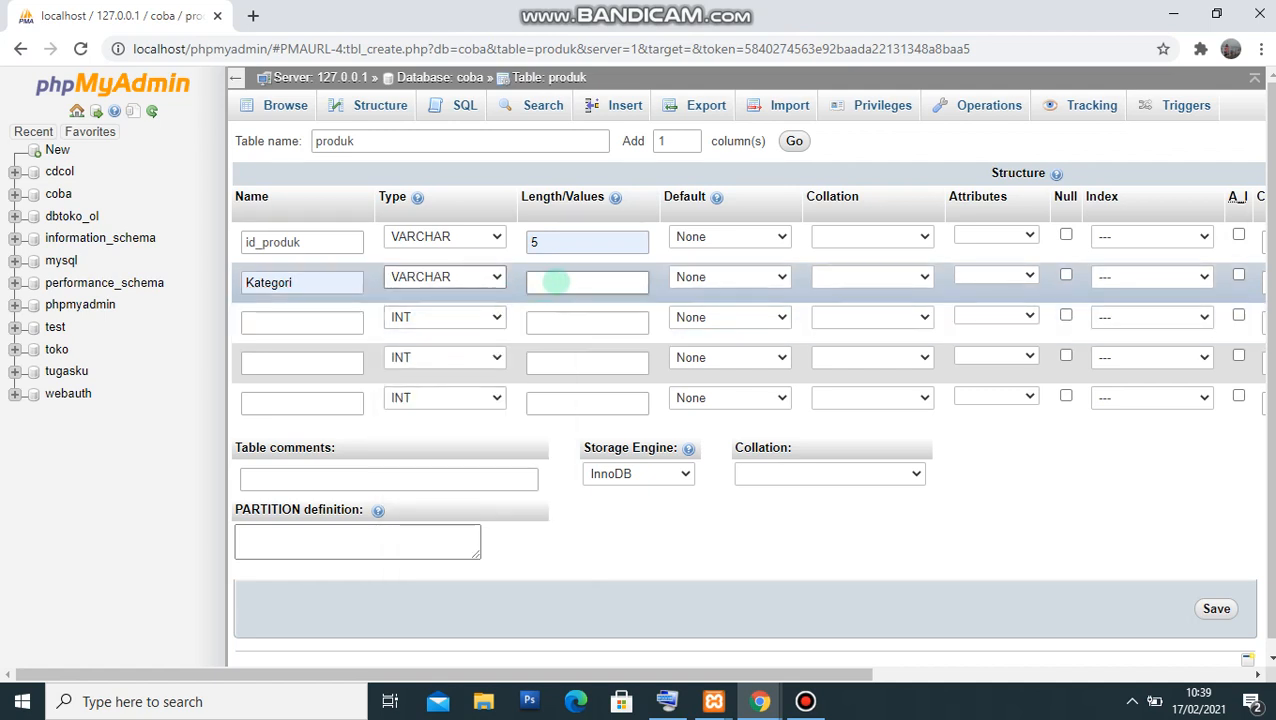
click(541, 316)
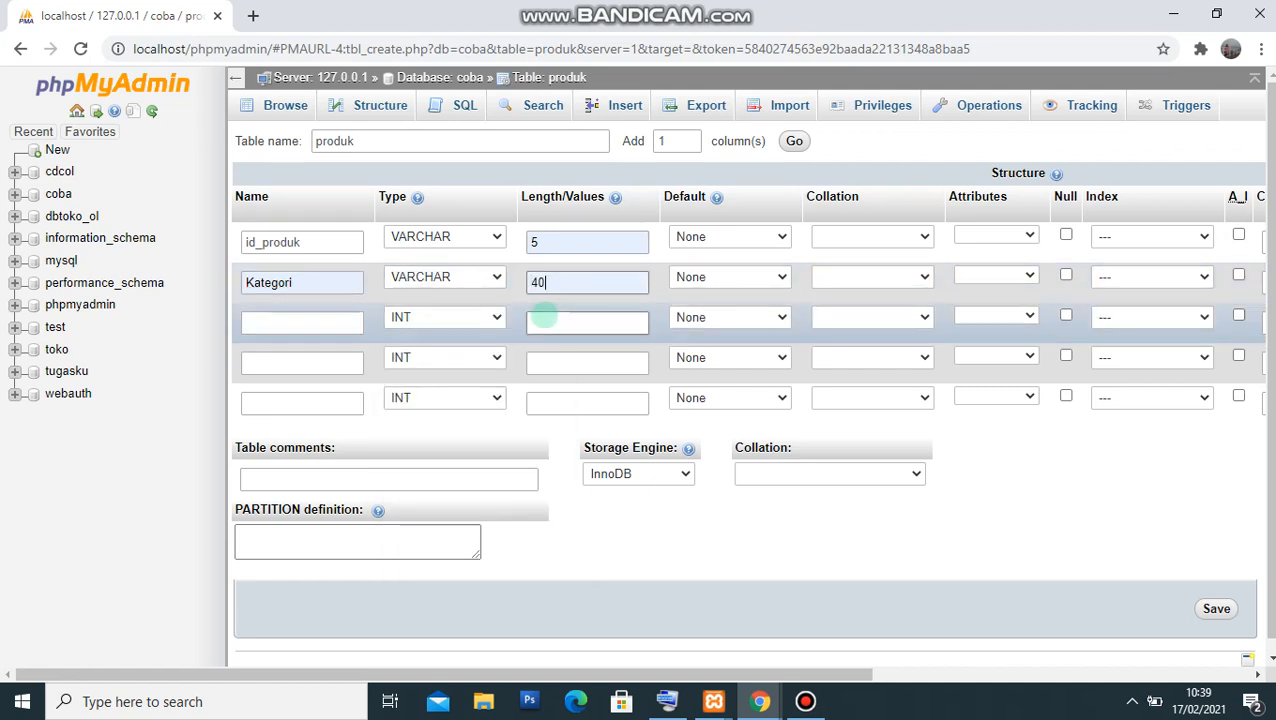
Step: Define the third column as Nama_produk, type VARCHAR with length 50
click(300, 321)
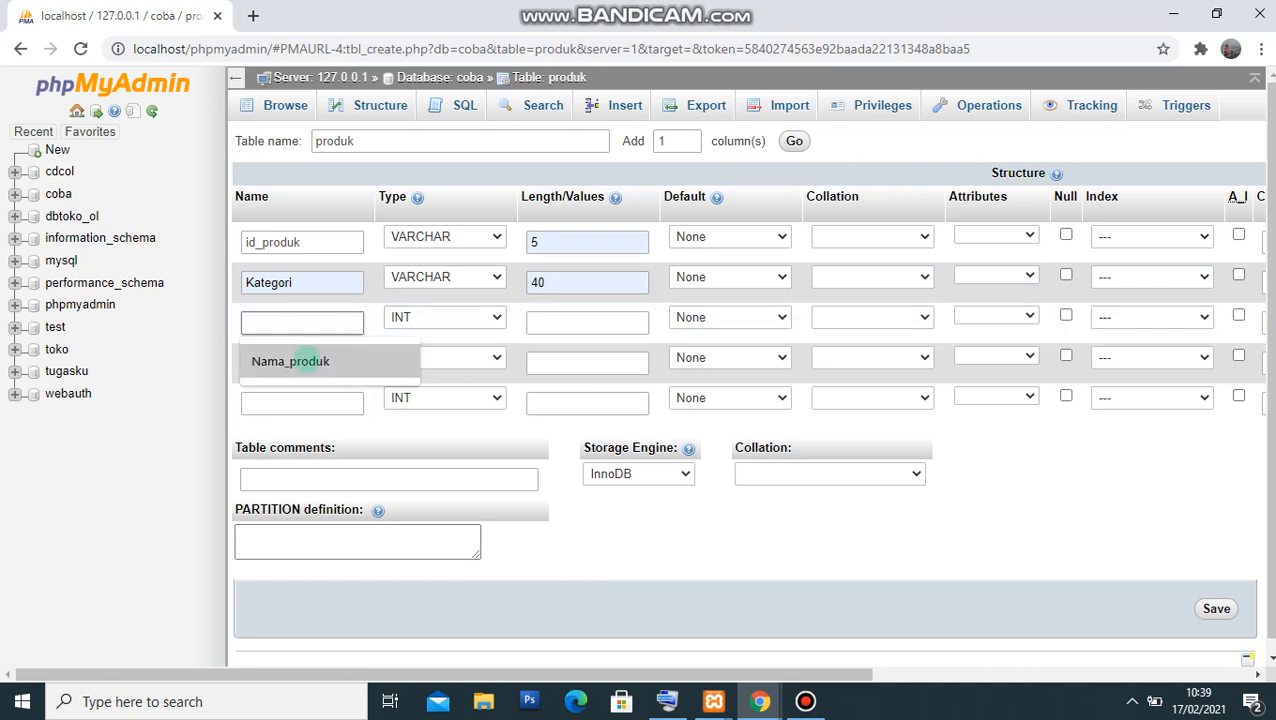
click(306, 361)
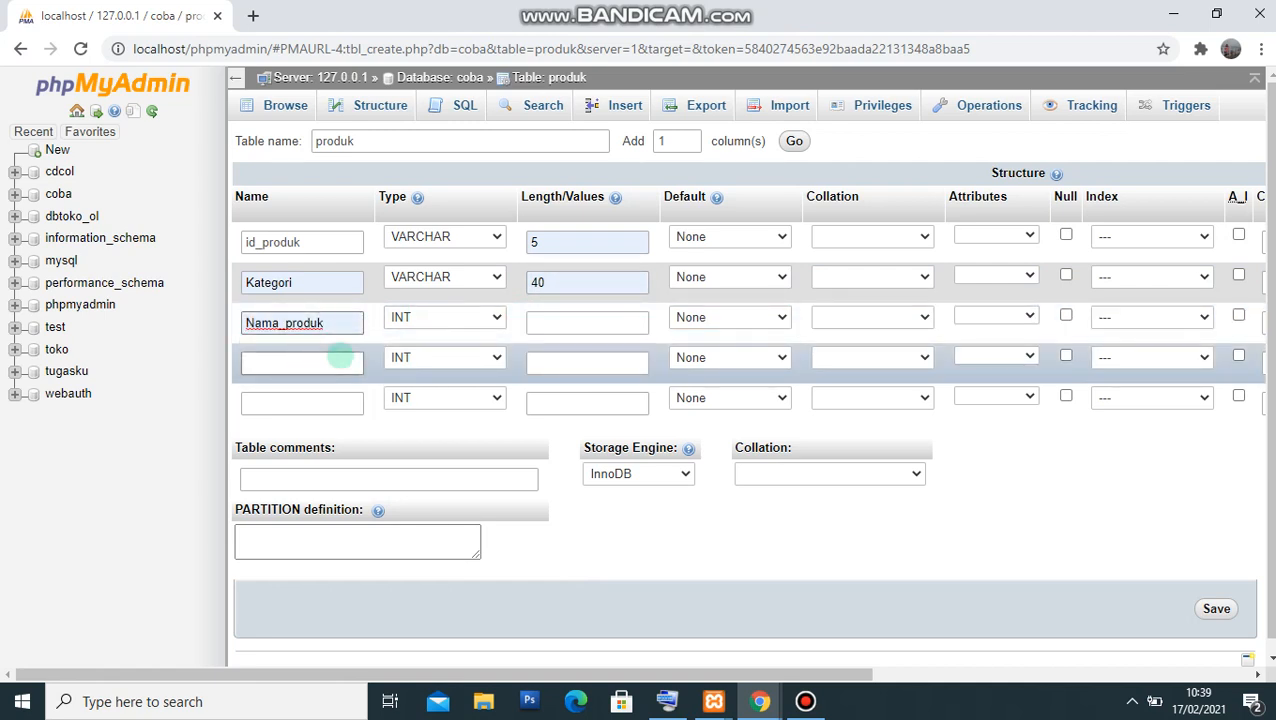
click(460, 318)
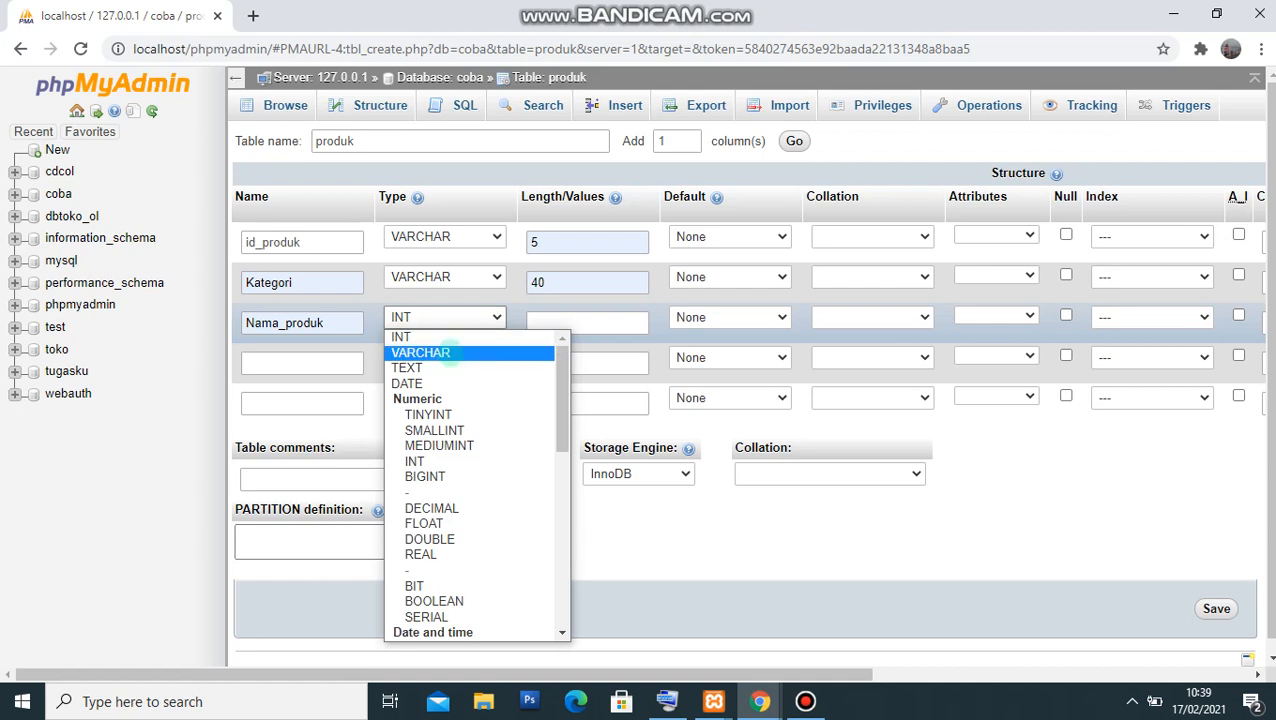
click(450, 352)
click(550, 318)
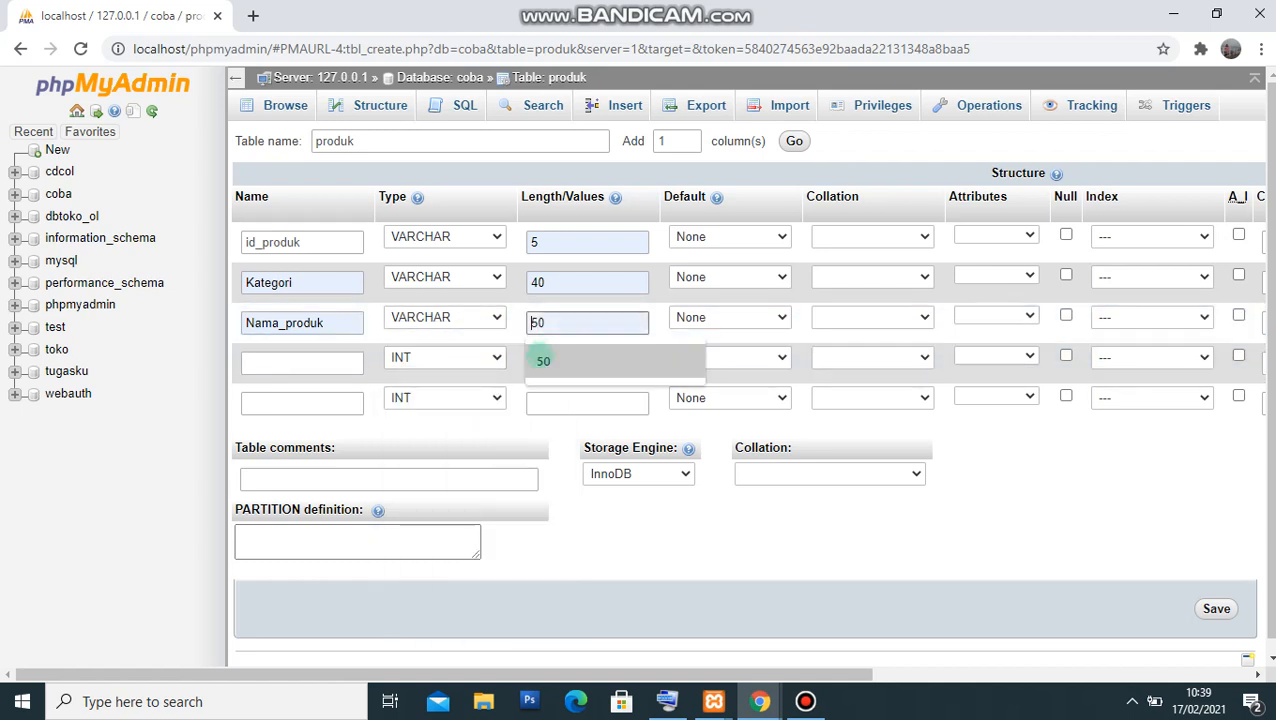
click(542, 360)
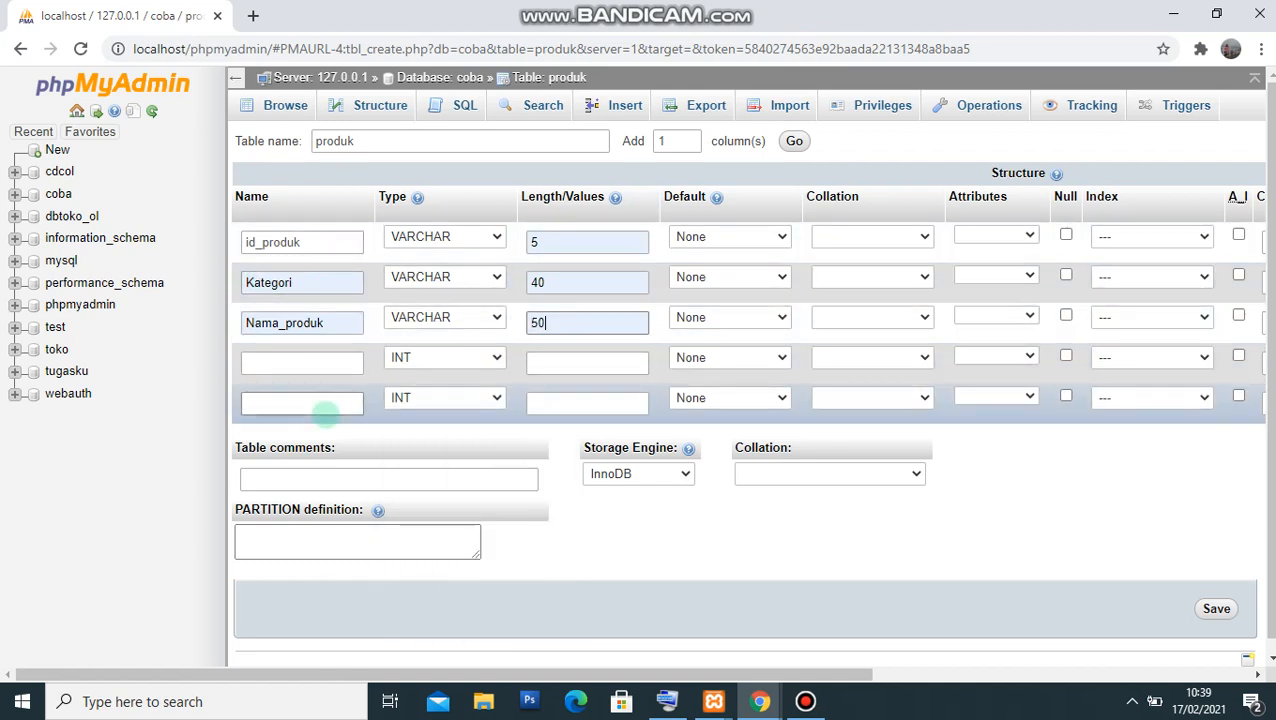
Step: Define the fourth column as harga, keeping type INT, with length 10
click(328, 362)
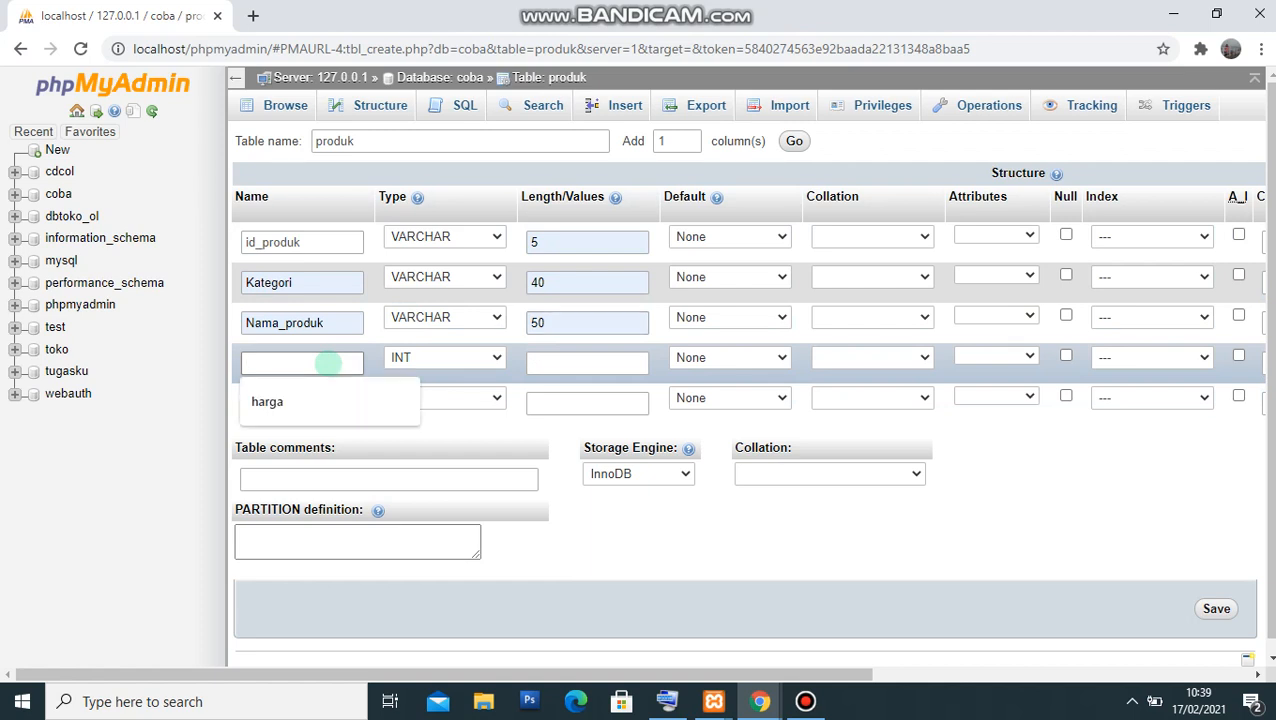
text(harga)
key(Tab)
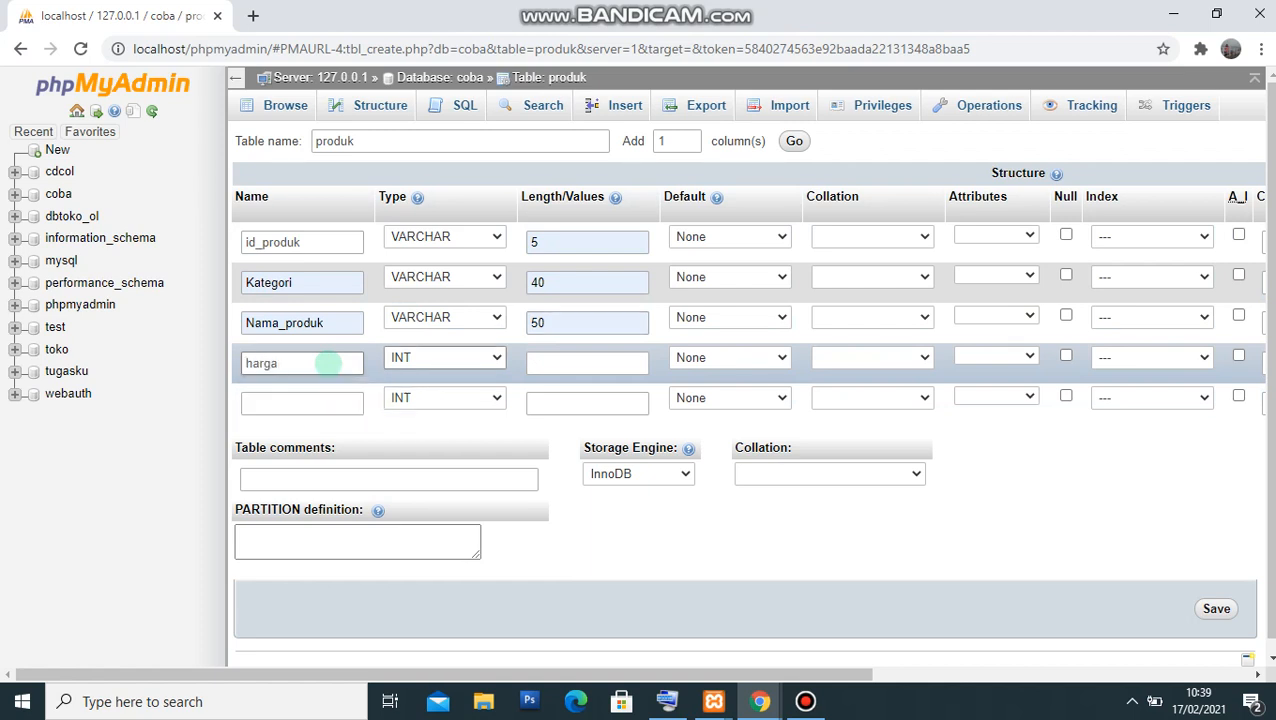
key(Tab)
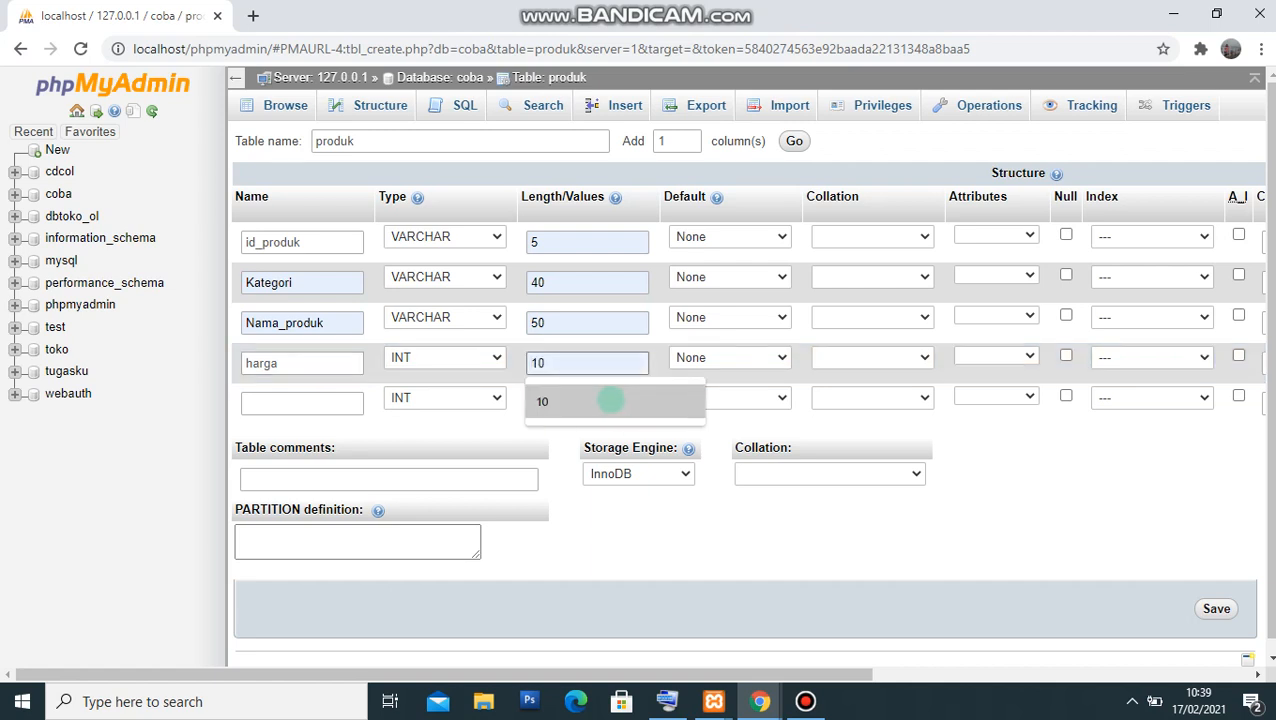
click(610, 400)
Step: Define the fifth column as stok, keeping type INT, with length 10, and save the produk table
click(342, 399)
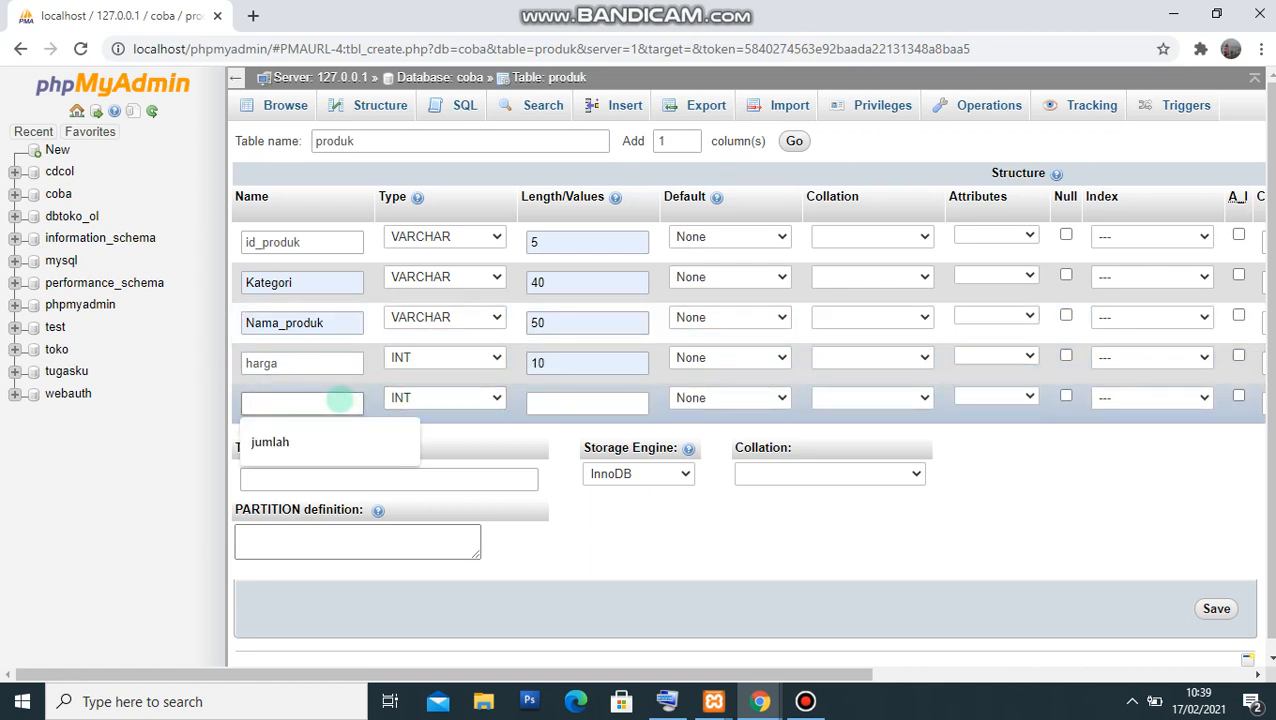
text(juml)
key(BackSpace)
key(BackSpace)
key(BackSpace)
text(s)
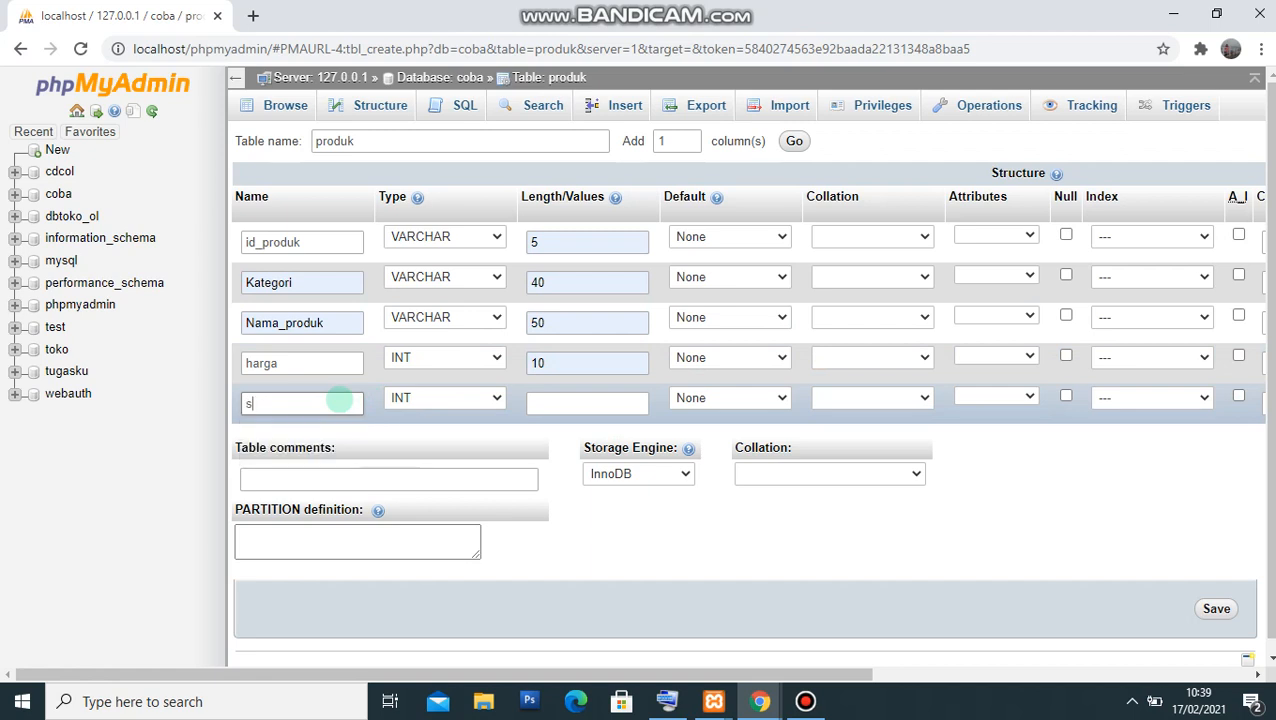
text(tok)
key(Tab)
key(Tab)
text(1)
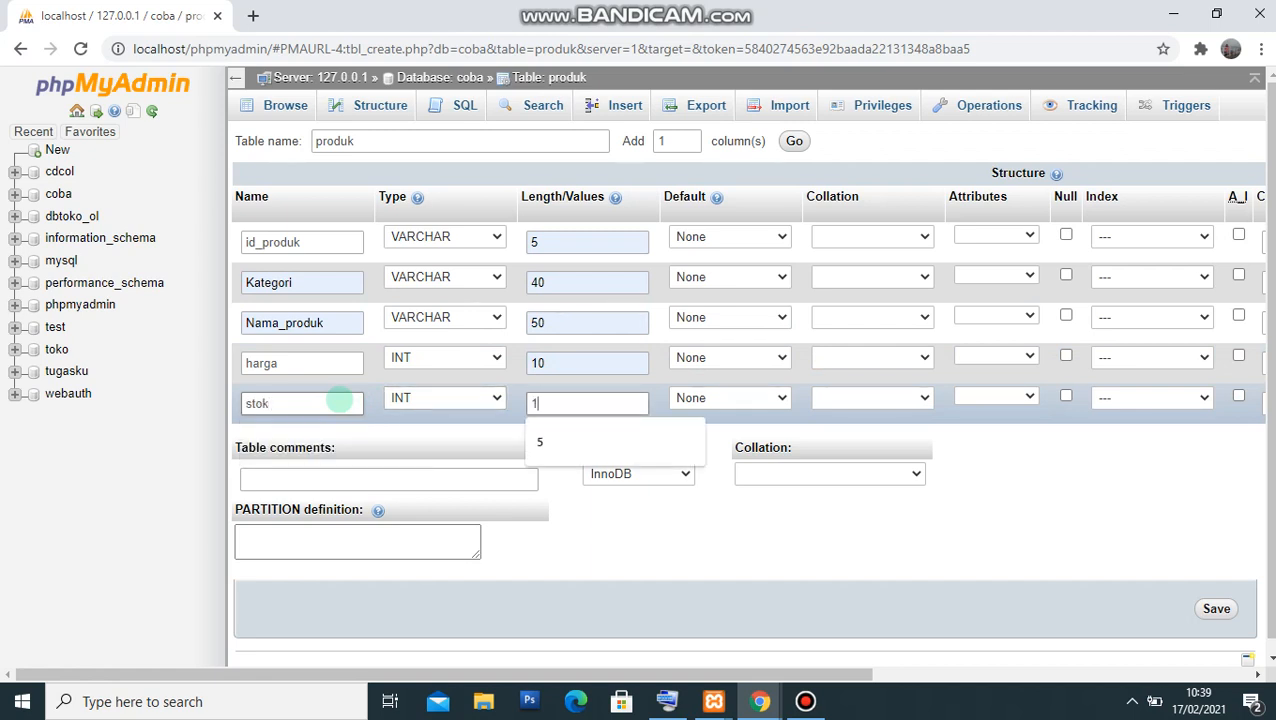
text(0)
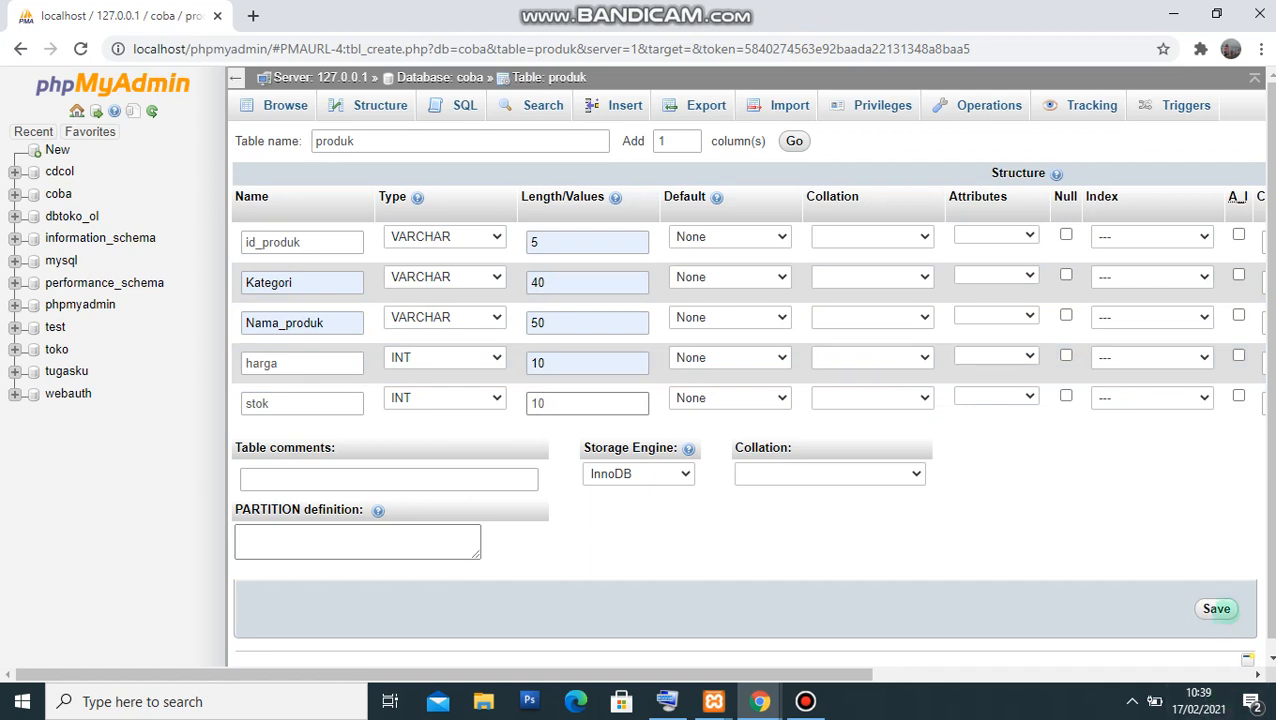
click(1216, 609)
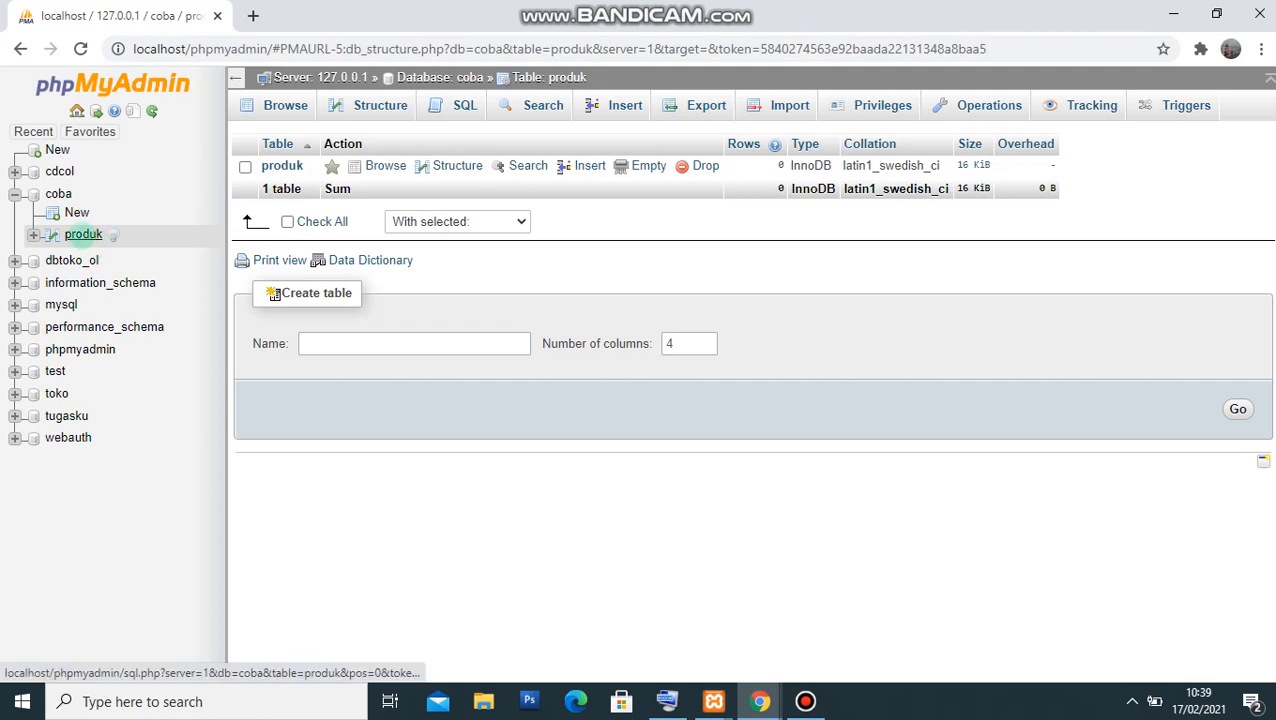
Step: Review the produk table's rows and column structure, and the list of tables in the dbtoko_ol database
click(83, 234)
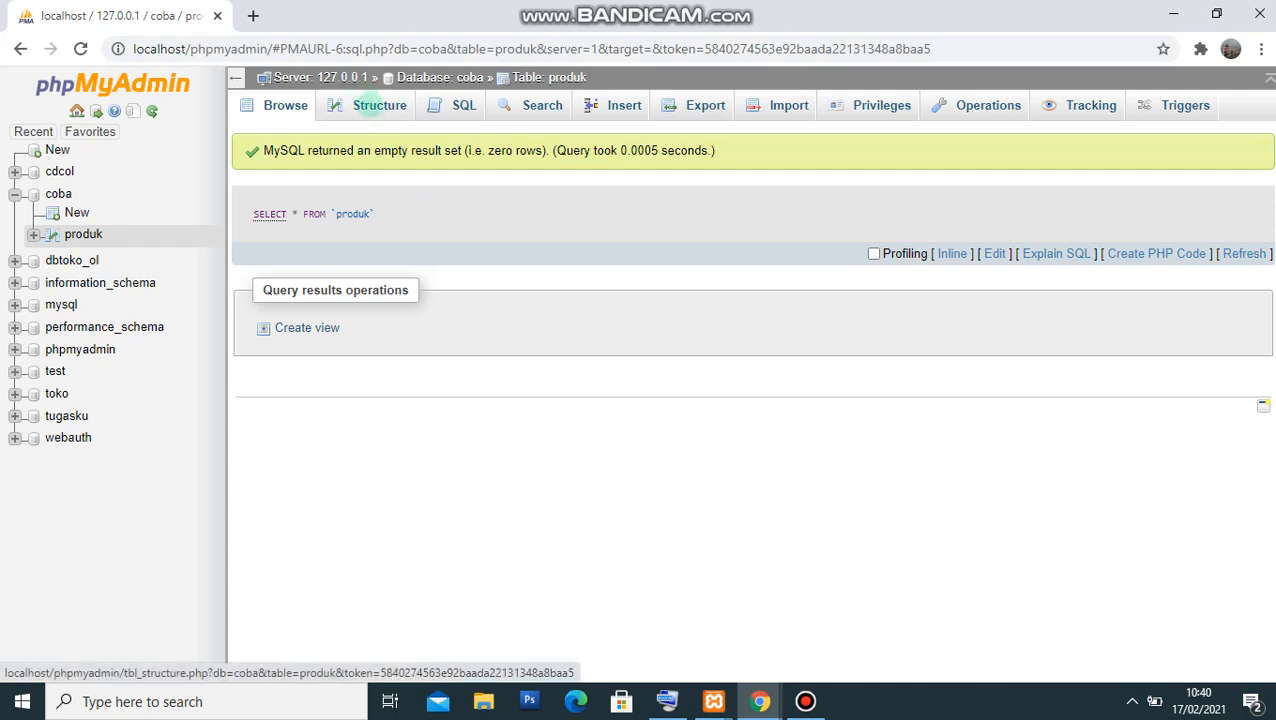
click(368, 104)
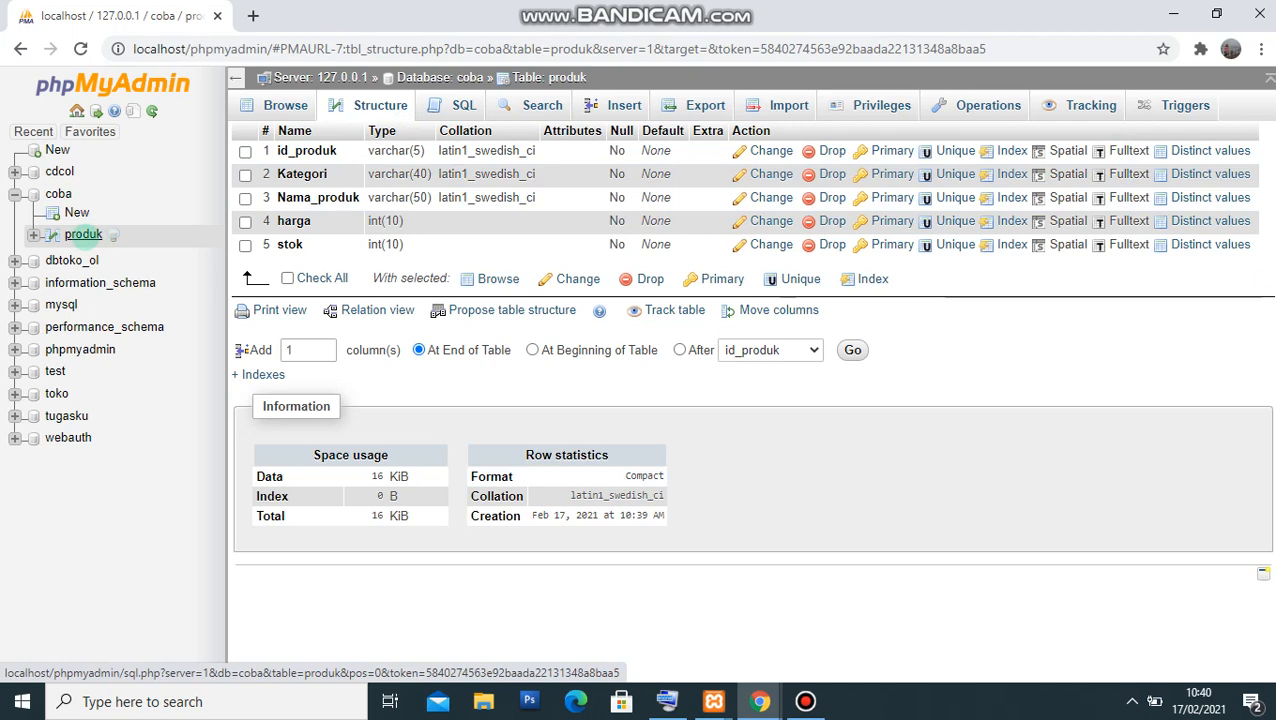
click(71, 260)
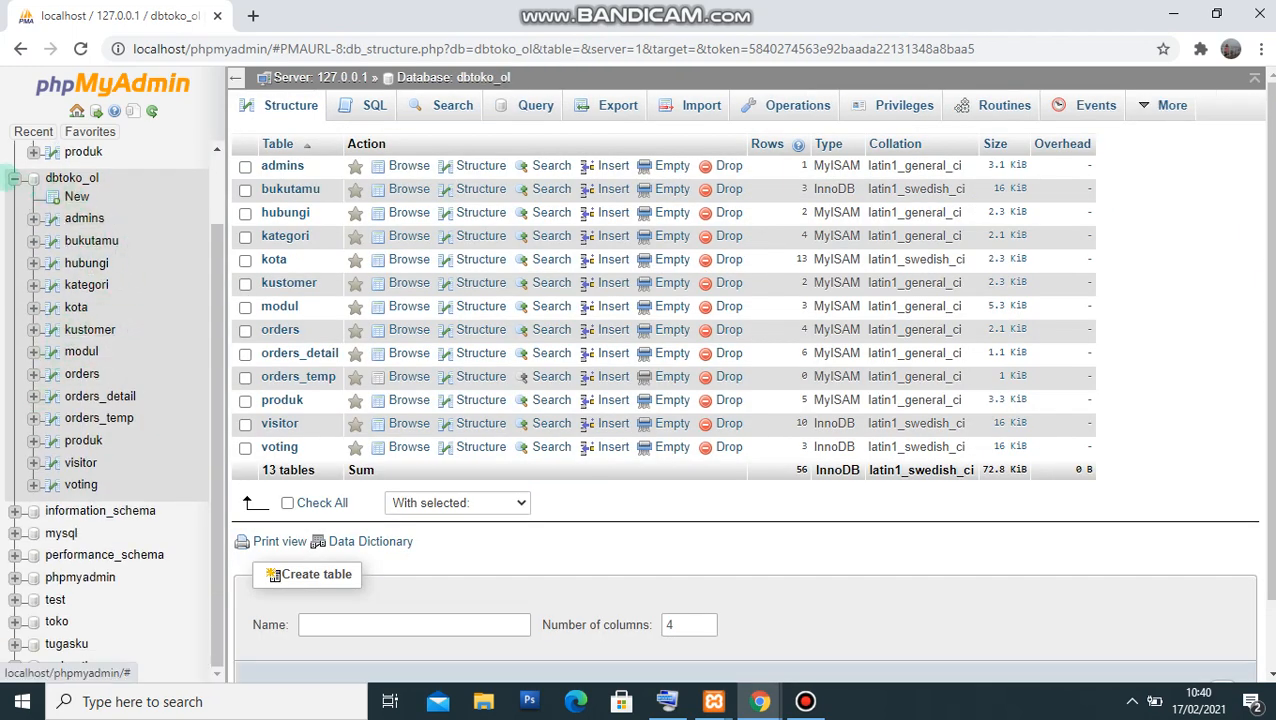
click(13, 177)
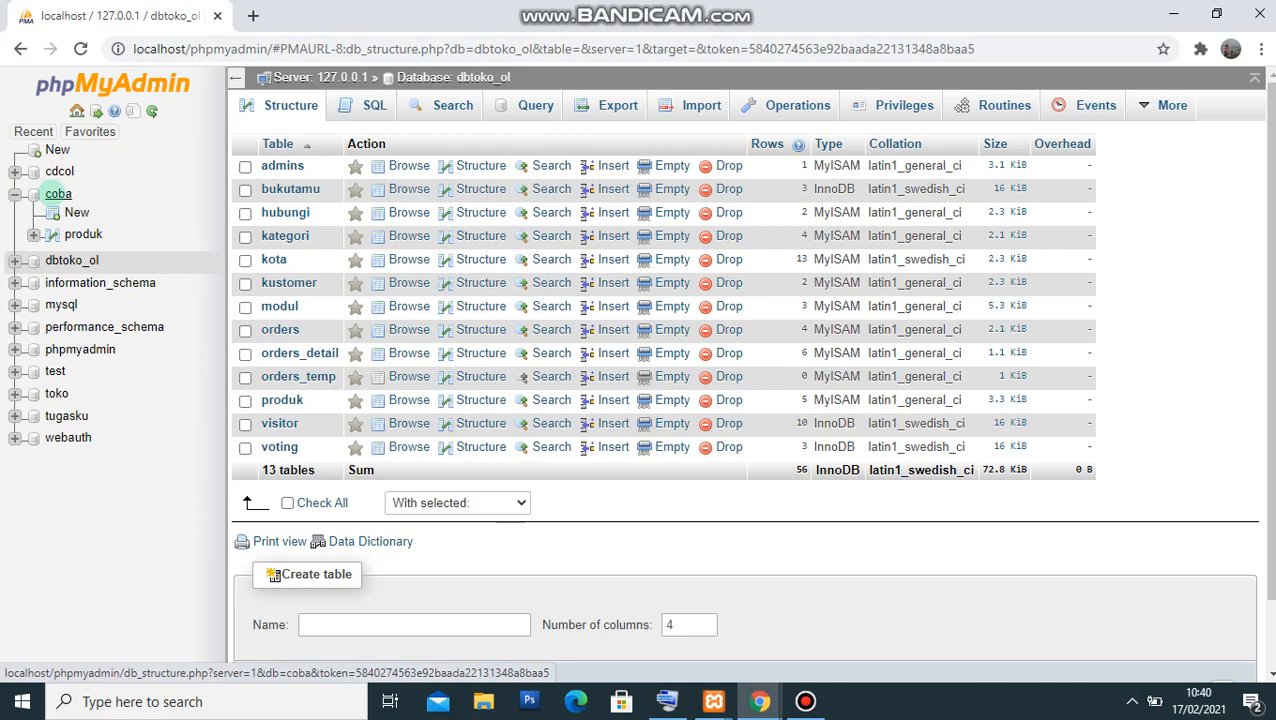
Step: Start a new table named hubungi with 7 columns in the coba database
click(57, 194)
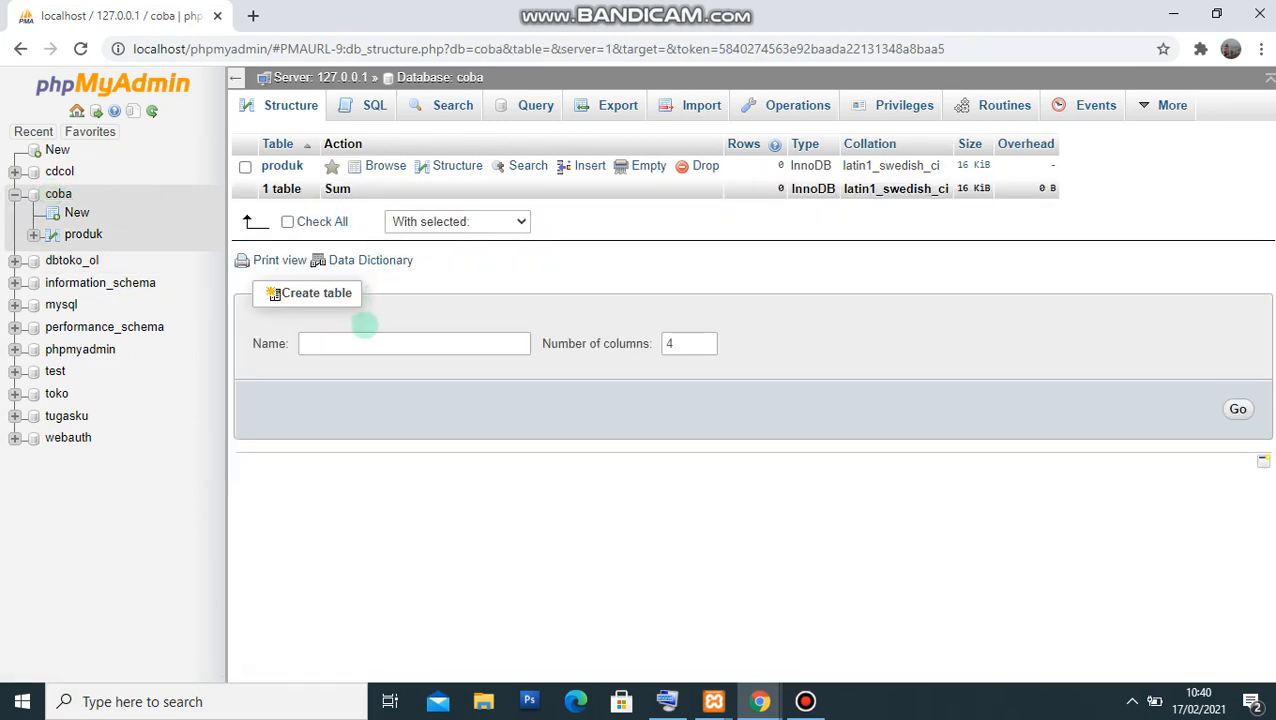
click(355, 340)
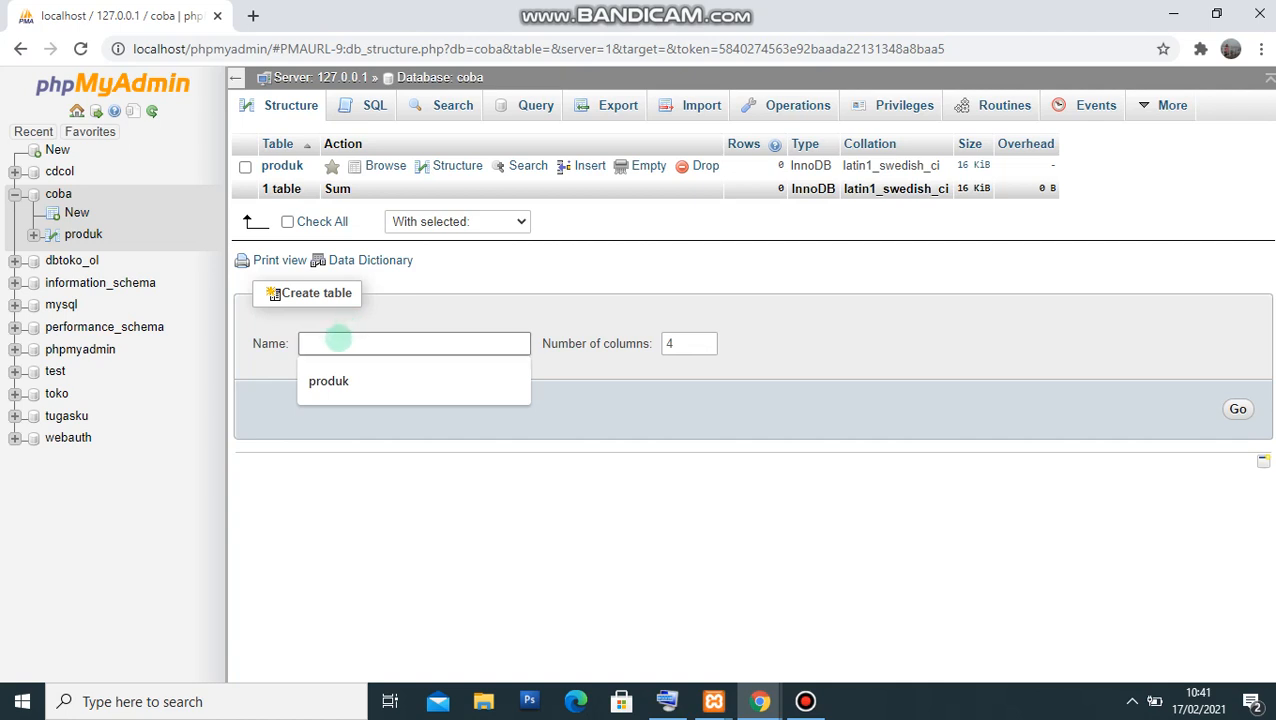
text(hubu)
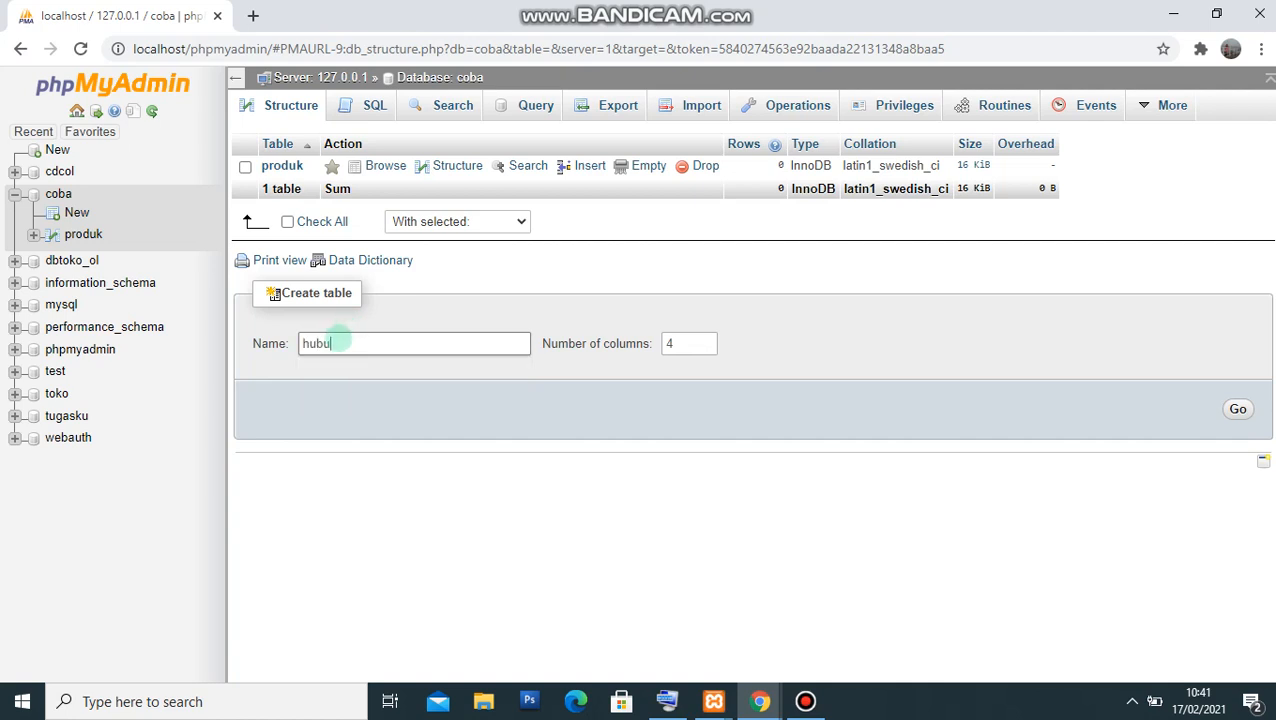
text(ng)
text(i)
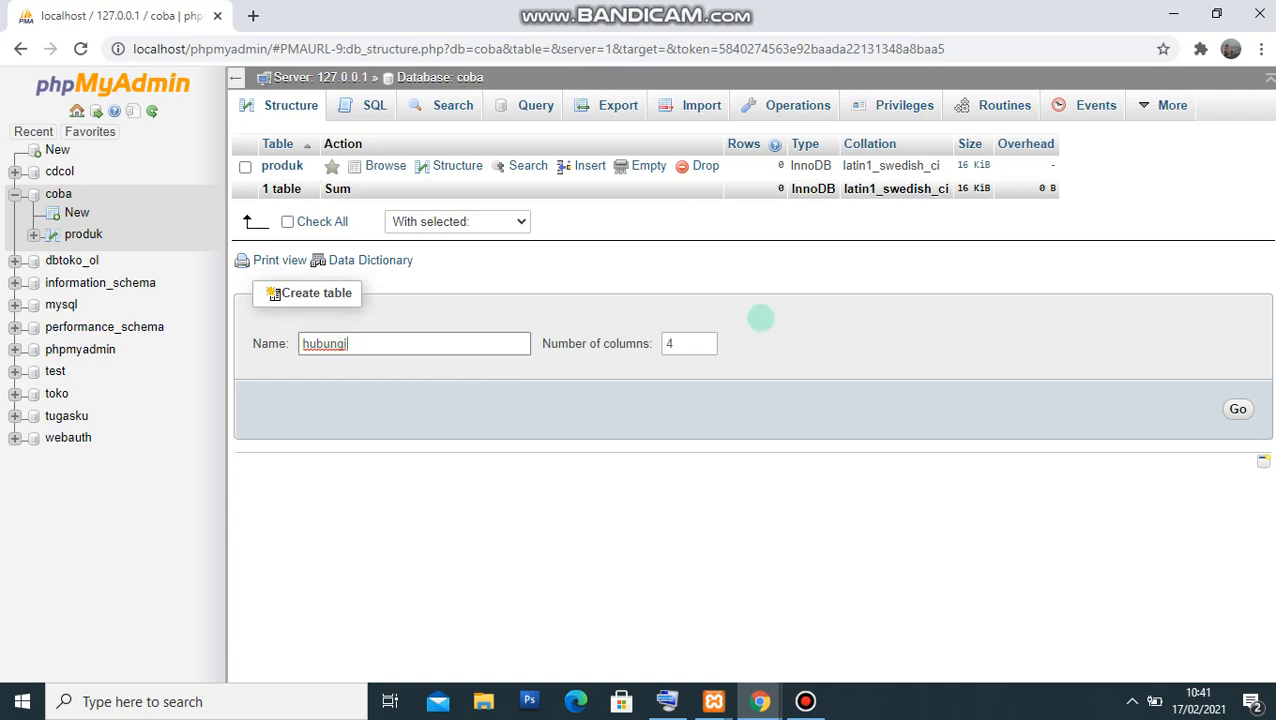
click(686, 346)
drag(681, 344, 664, 344)
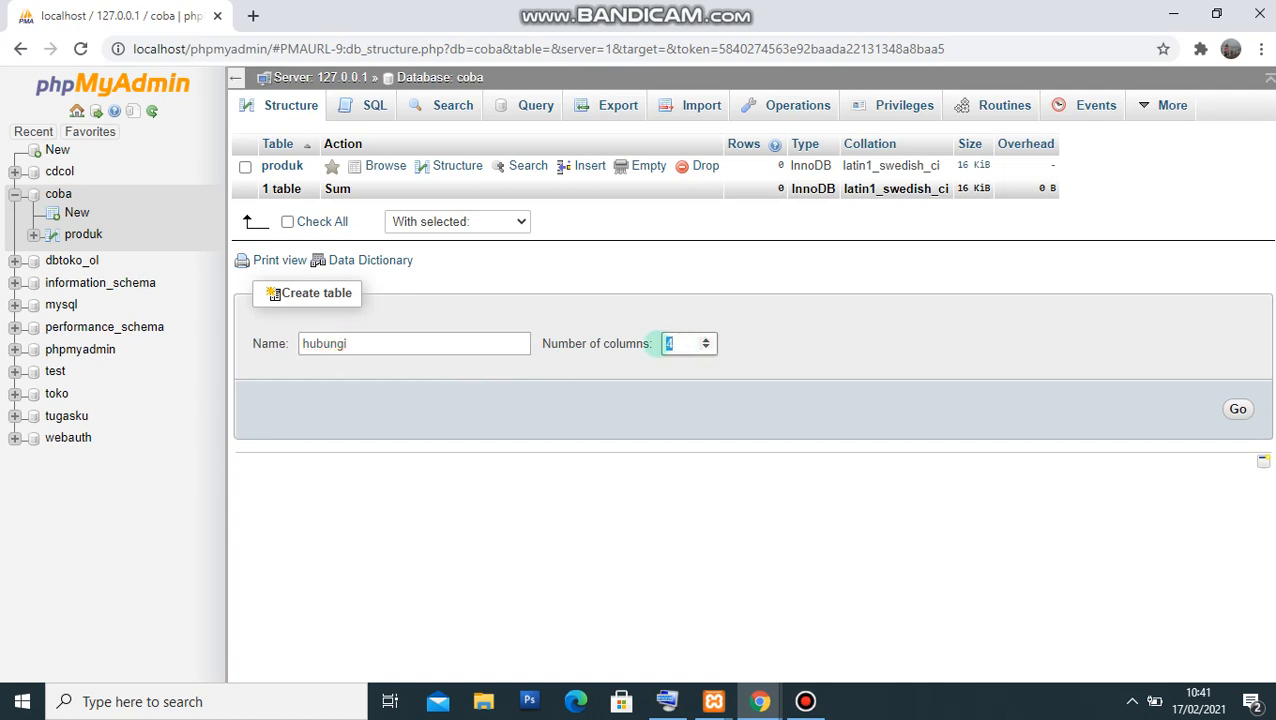
text(7)
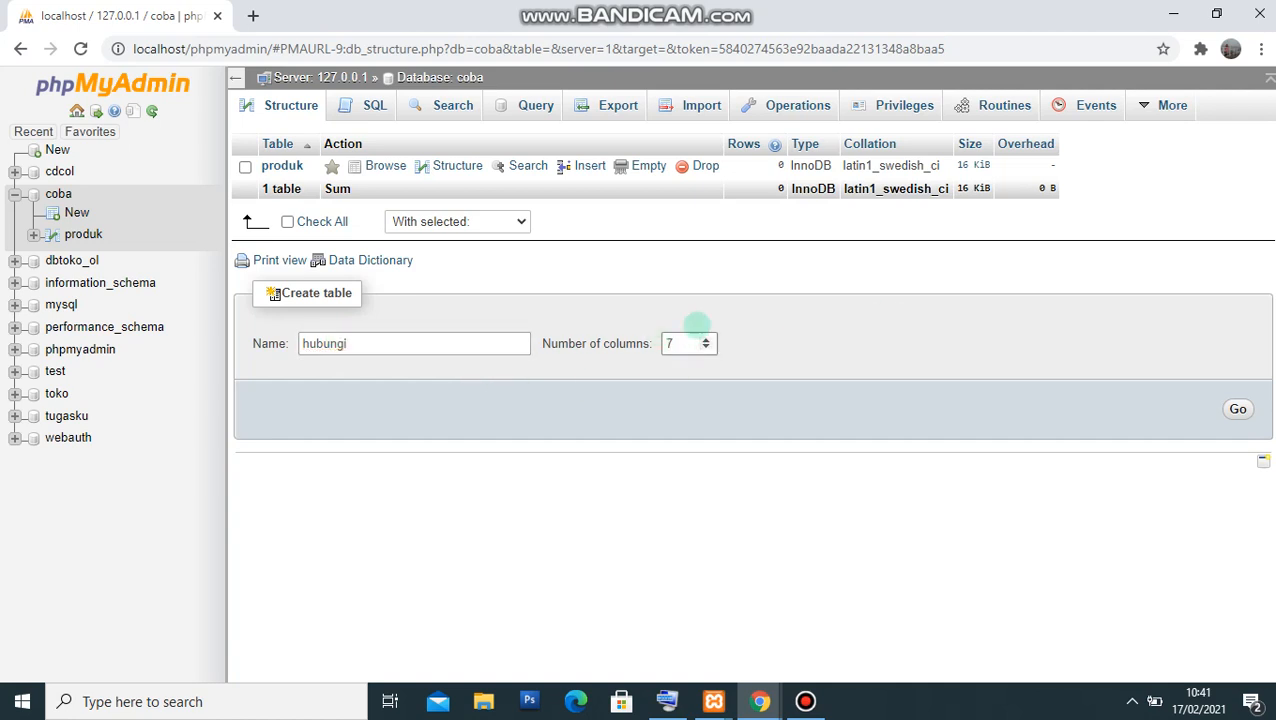
click(1237, 409)
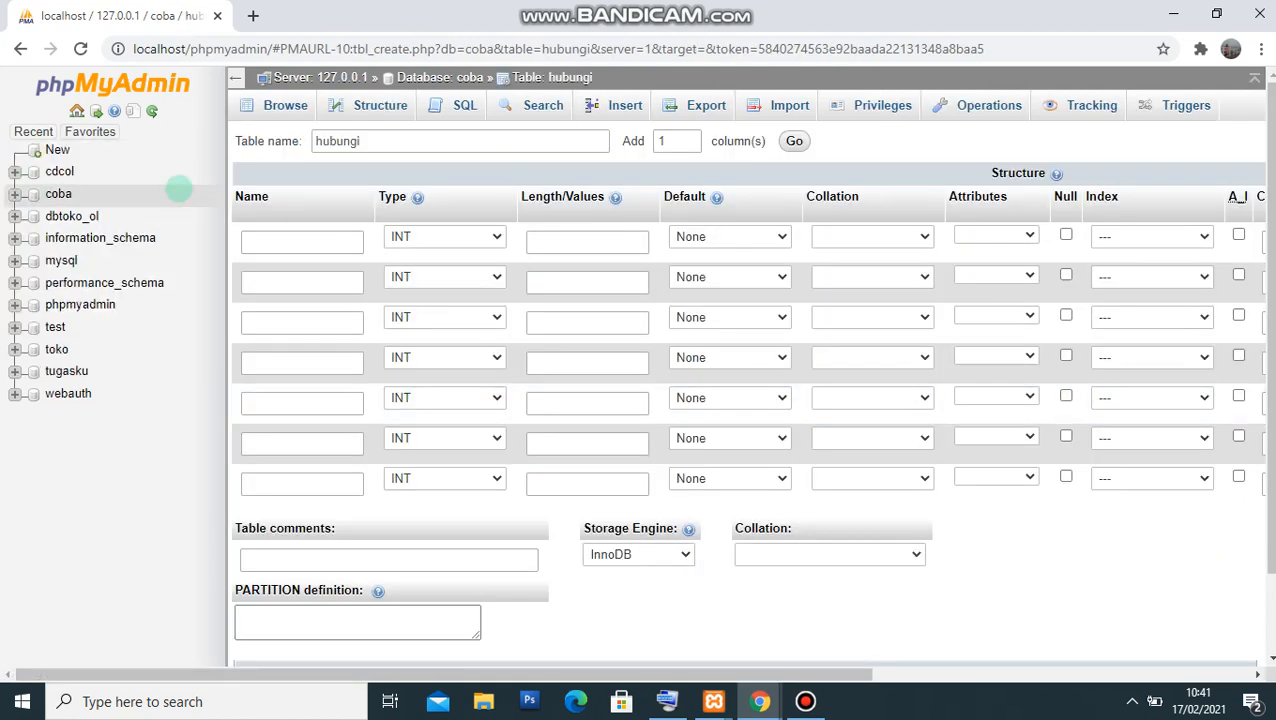
Step: Define the first column as id_hubungi, keeping type INT, with length 5
click(296, 239)
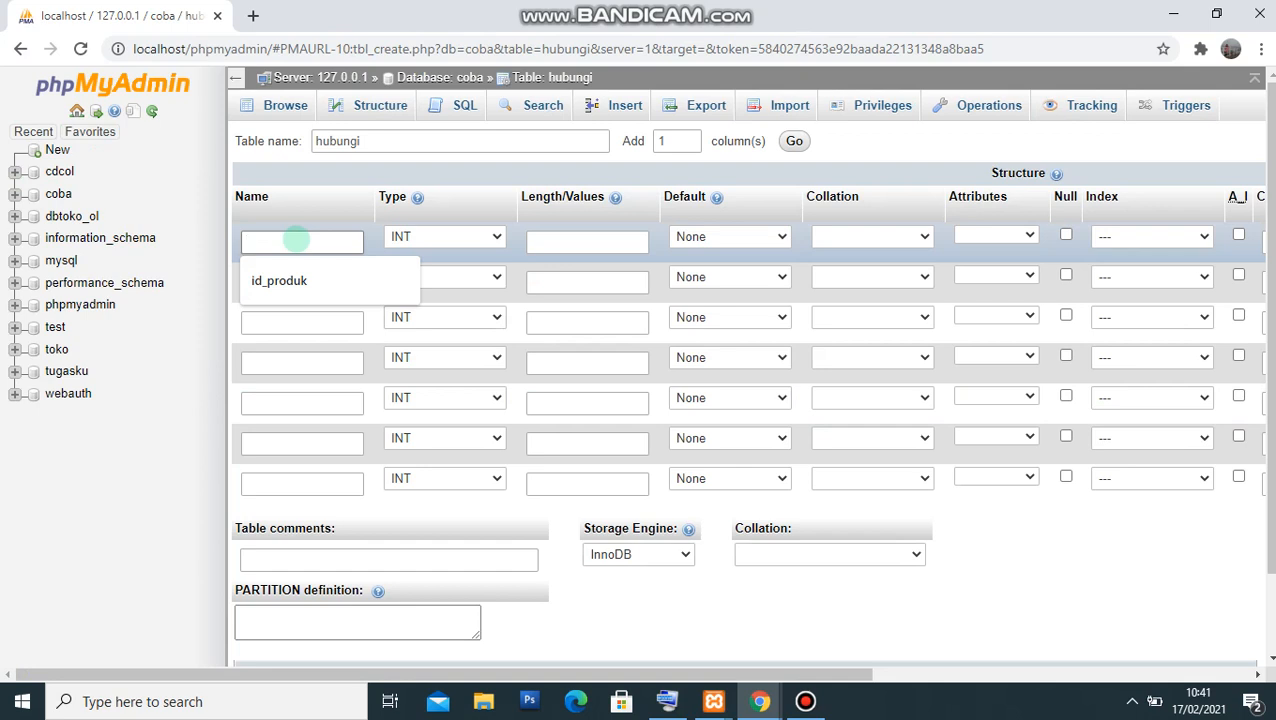
text(id_hubungi)
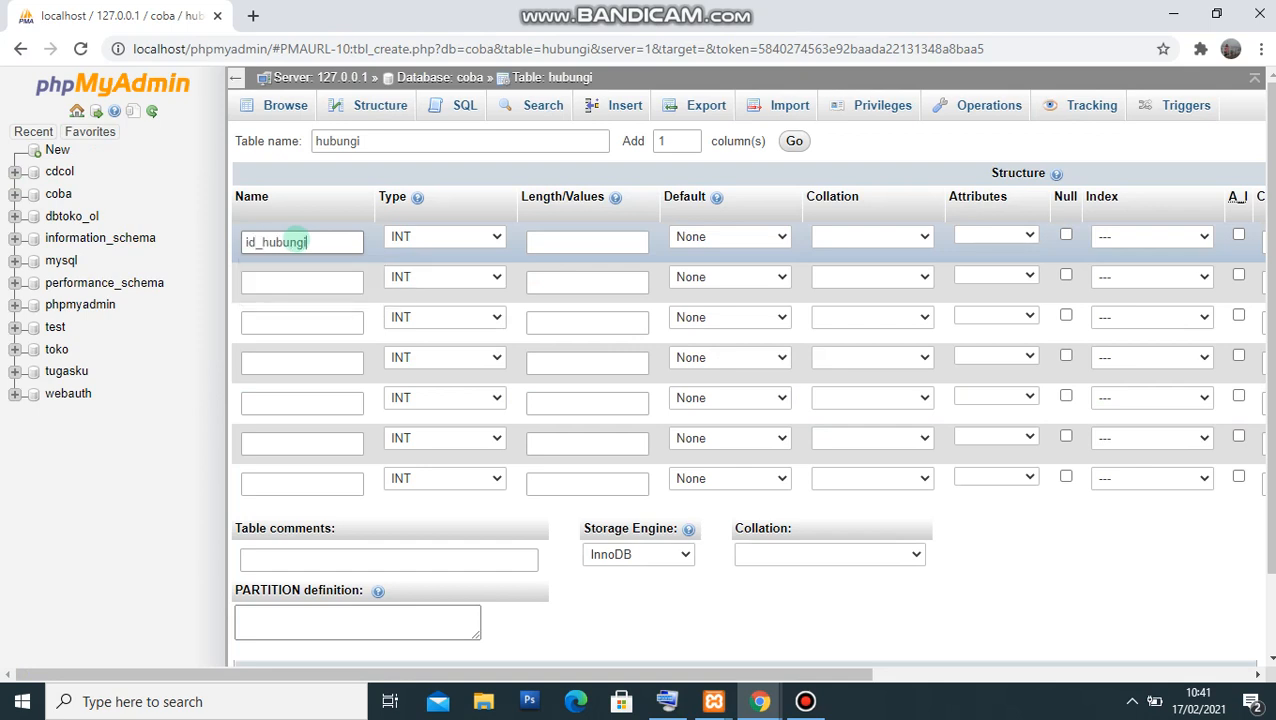
key(Tab)
click(614, 240)
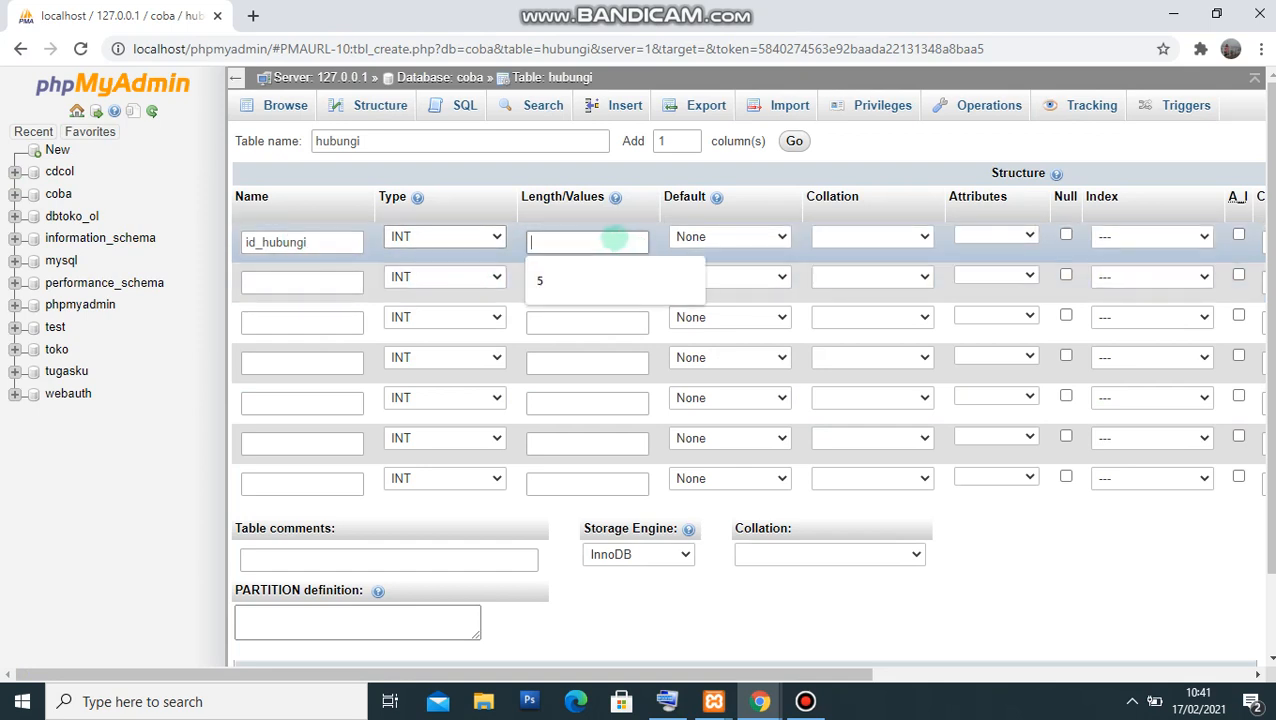
text(5)
Step: Define the second column as id_konsumen, keeping type INT, with length 5
click(303, 280)
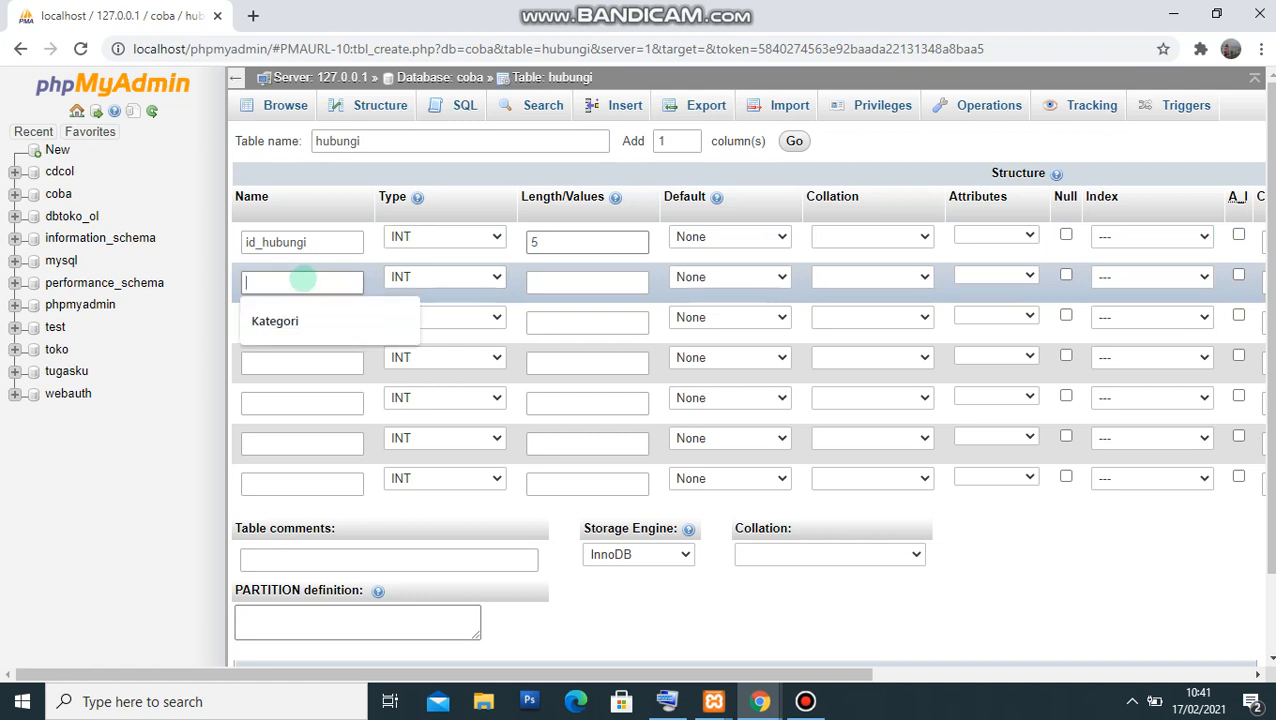
text(id_)
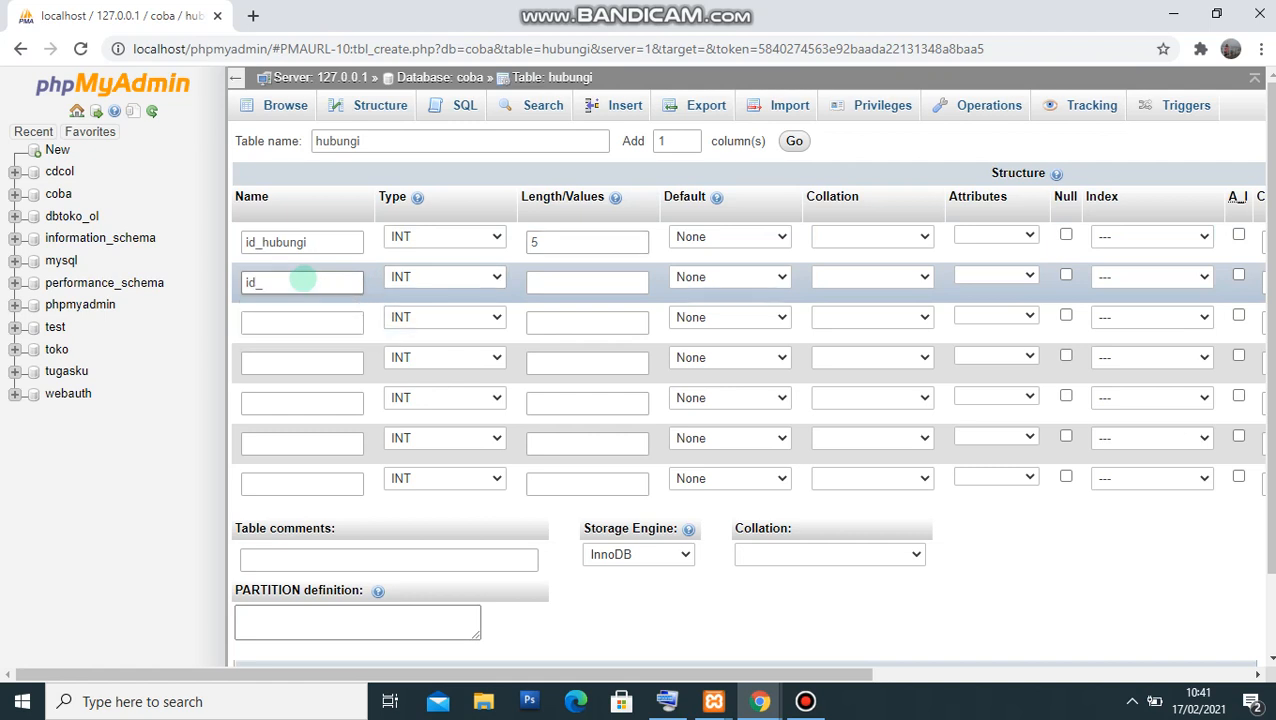
text(konsulmen)
key(Tab)
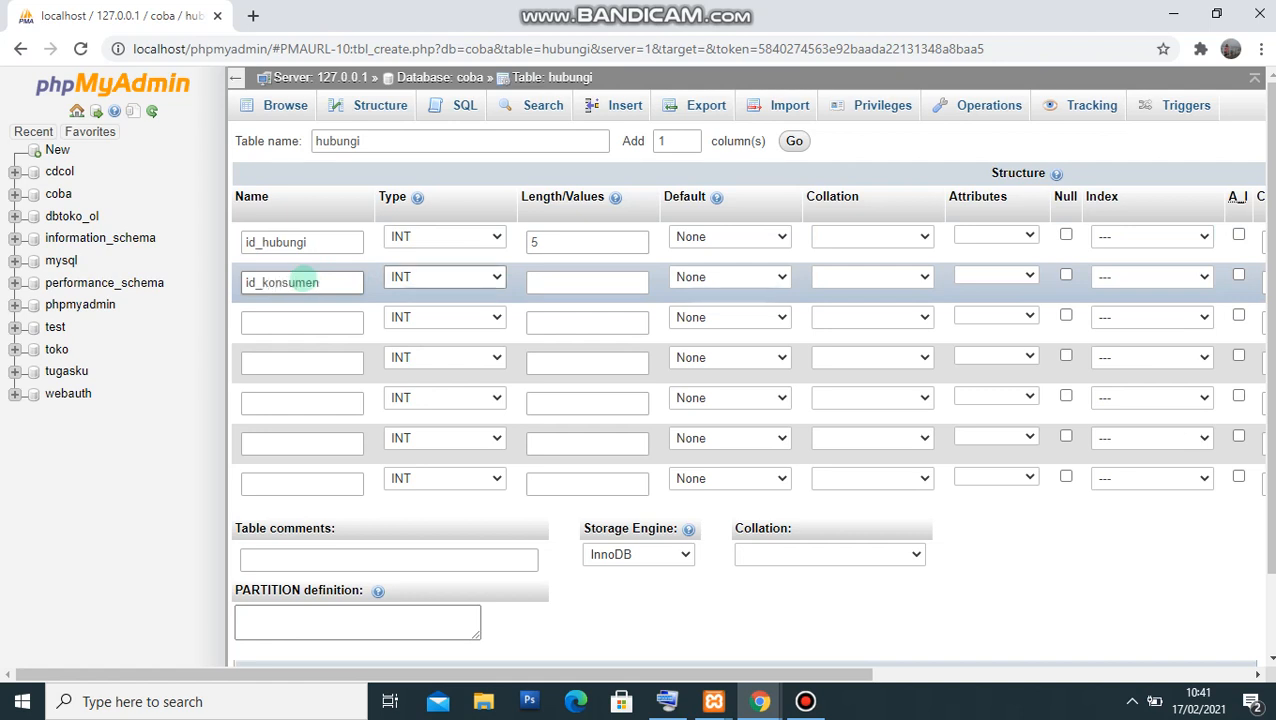
click(578, 283)
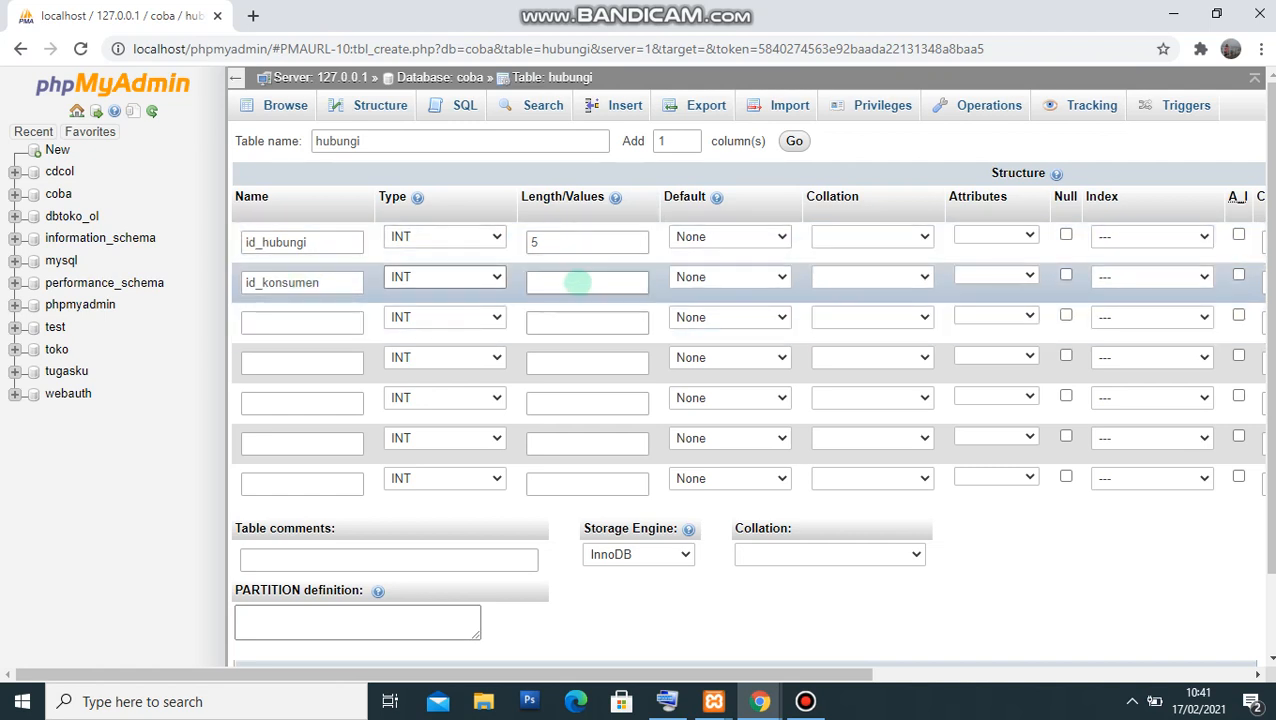
text(5)
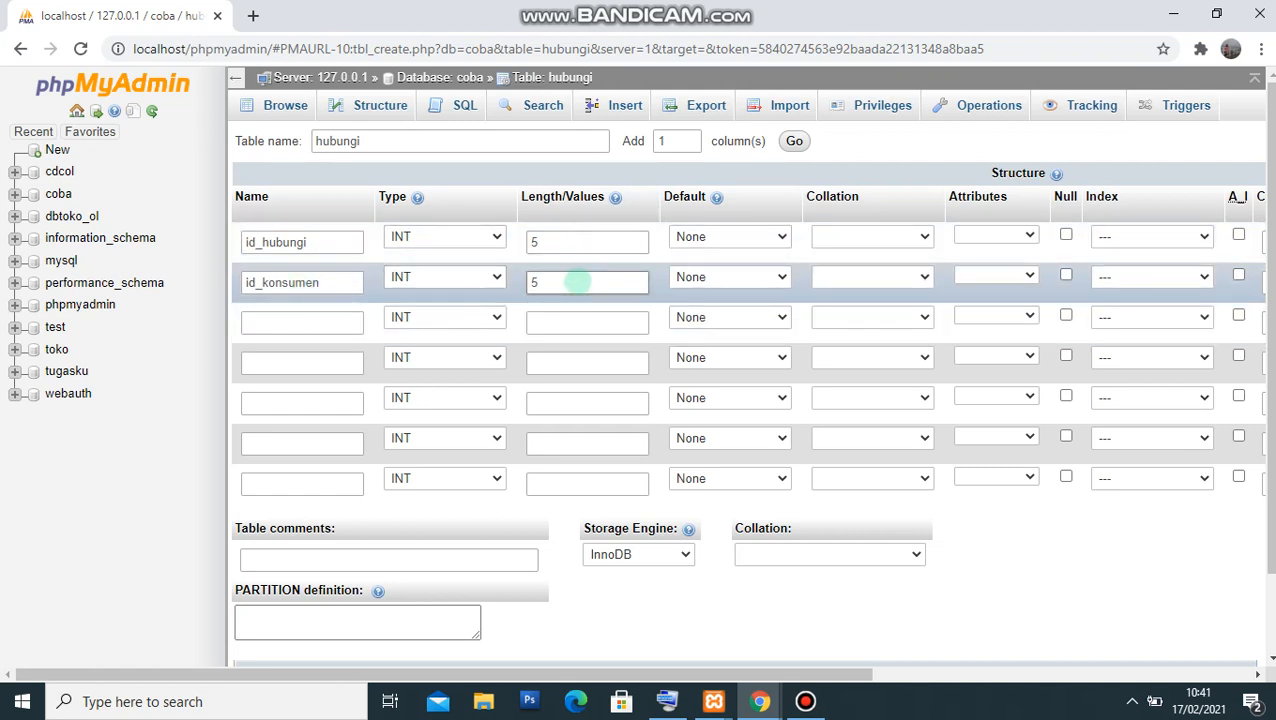
Step: Define the third column as subjek with type VARCHAR and length 100
click(326, 319)
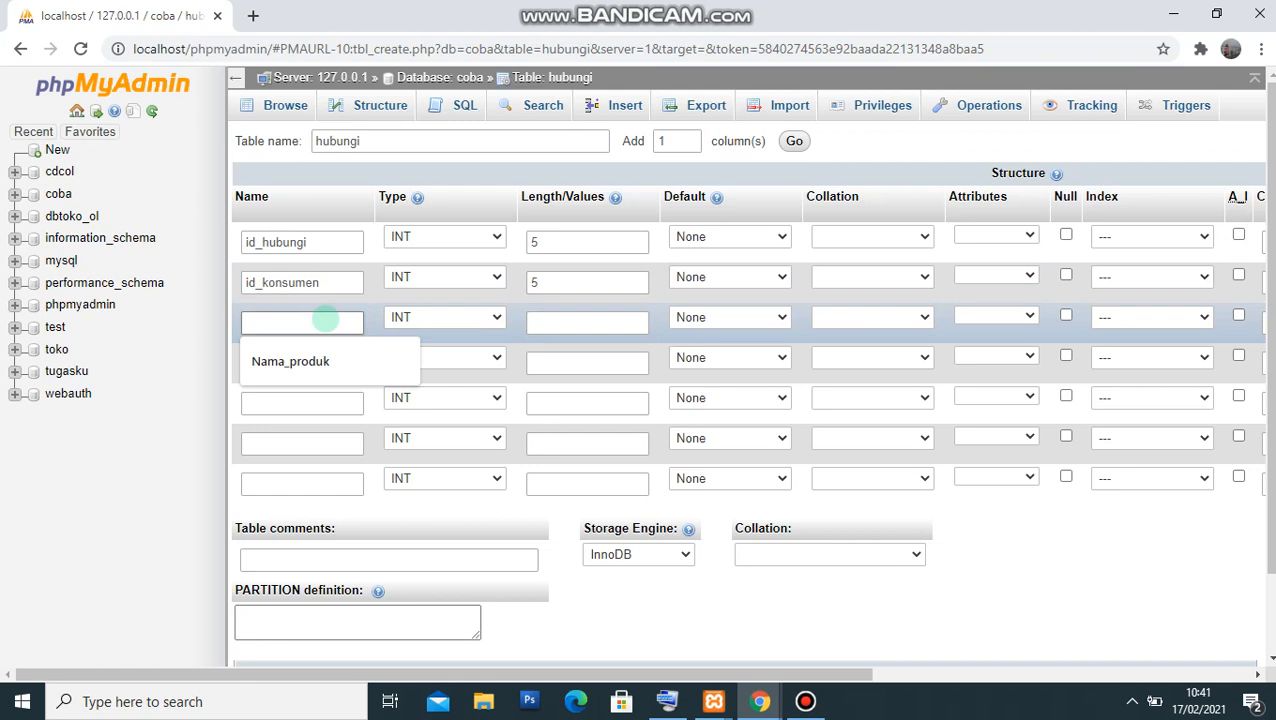
text(subjek)
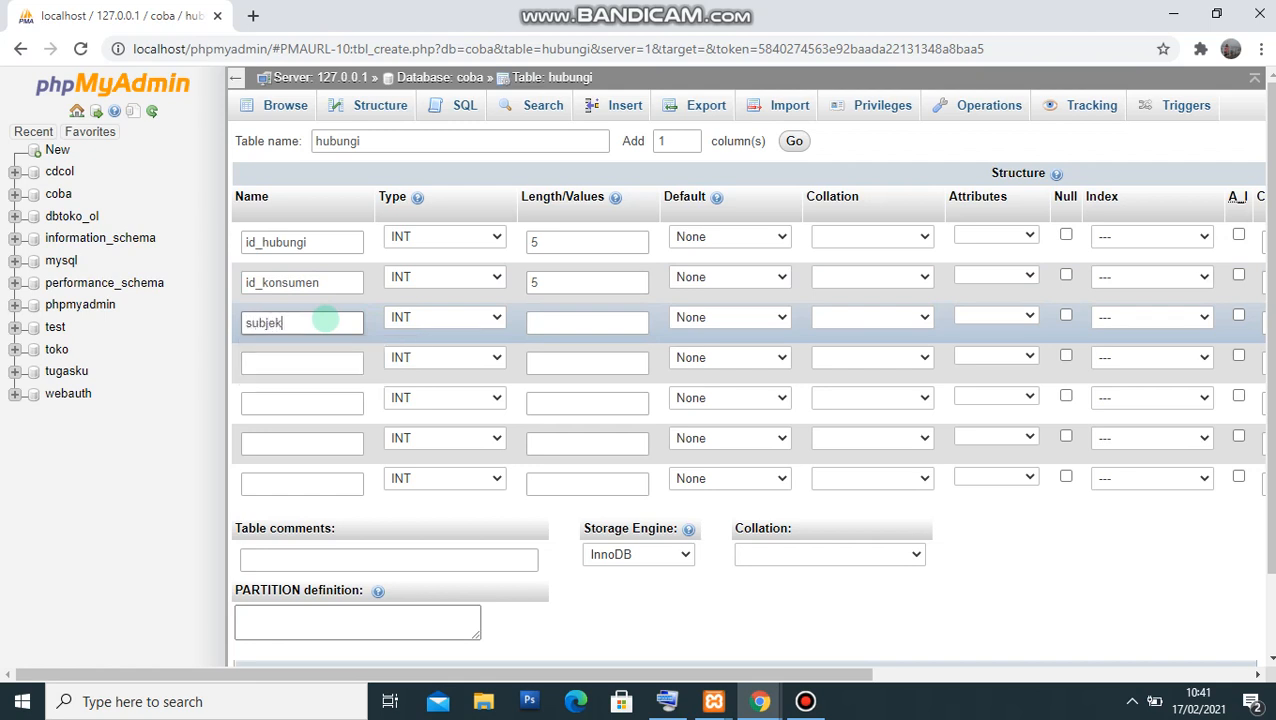
key(Tab)
key(v)
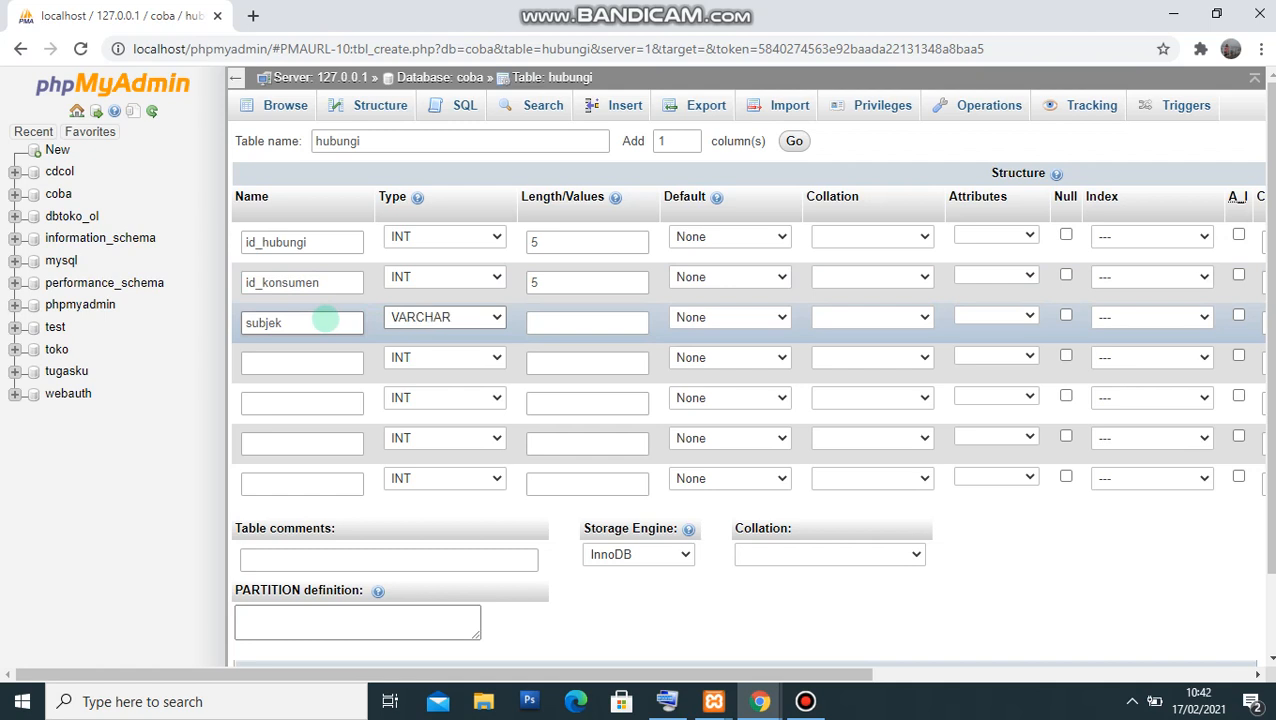
key(Tab)
text(100)
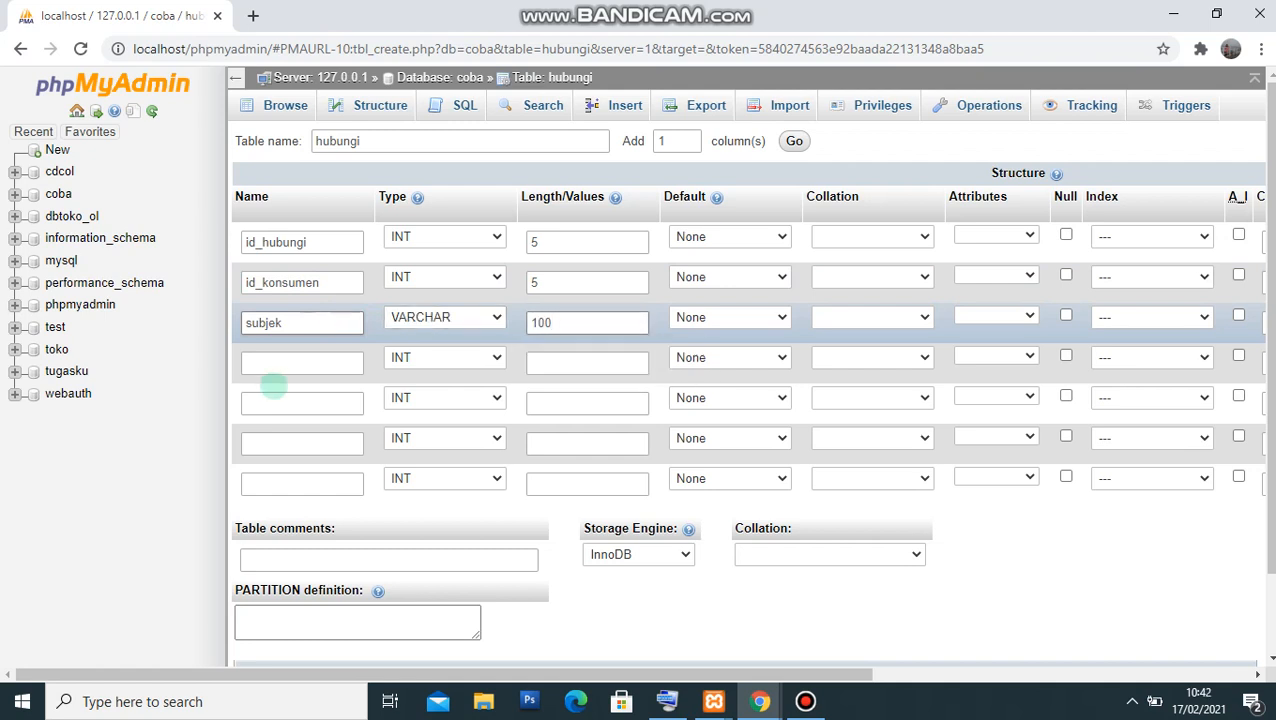
Step: Define the fourth column as pesan with type TEXT, leaving its length empty
click(296, 363)
text(pesan)
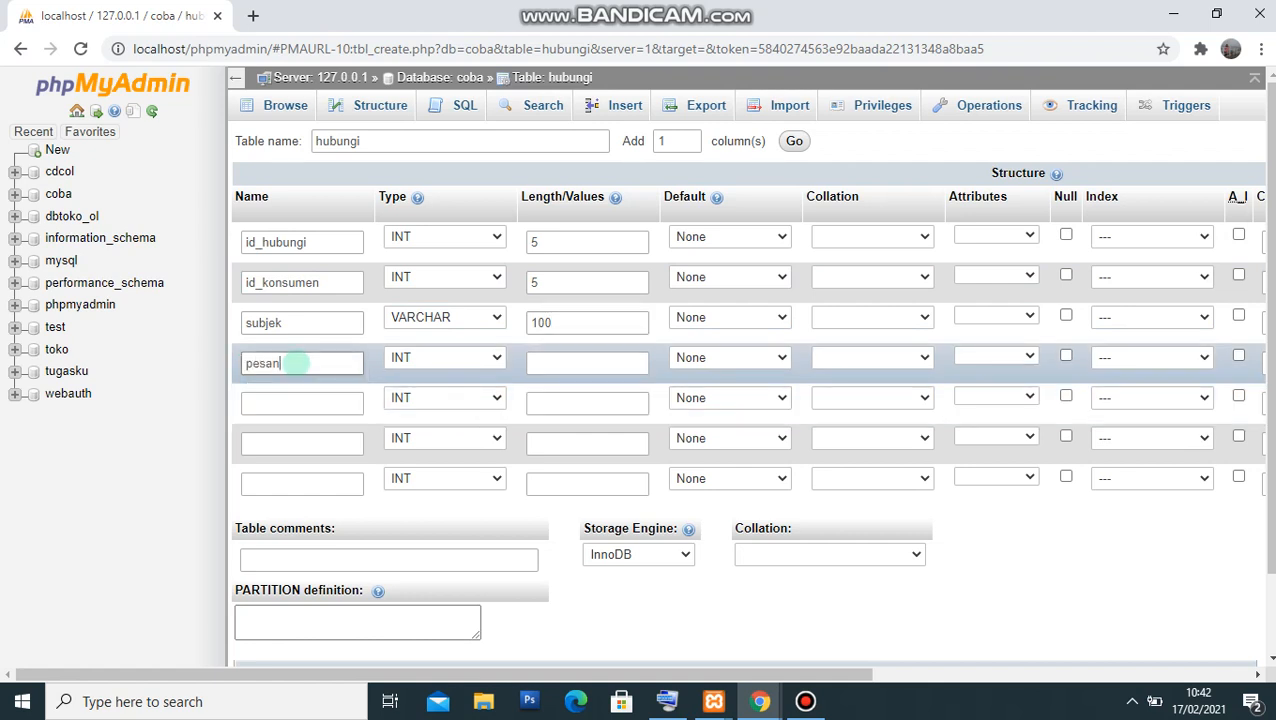
key(Tab)
key(t)
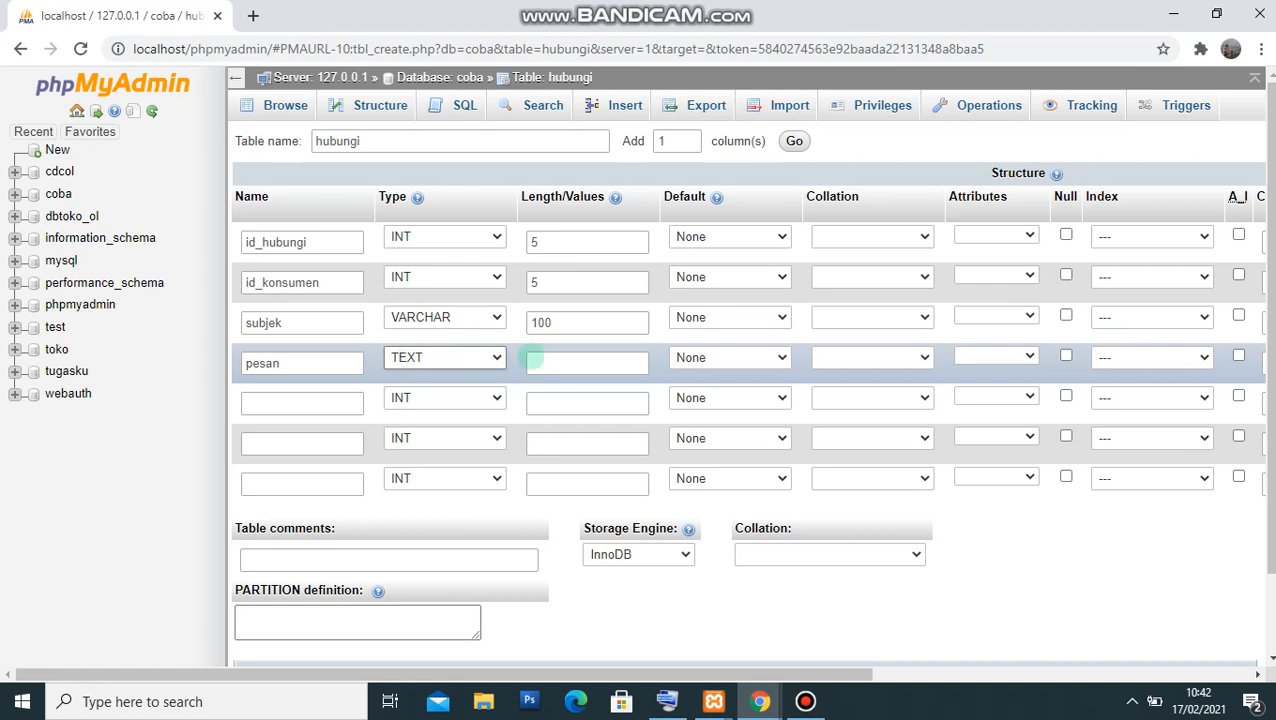
click(536, 360)
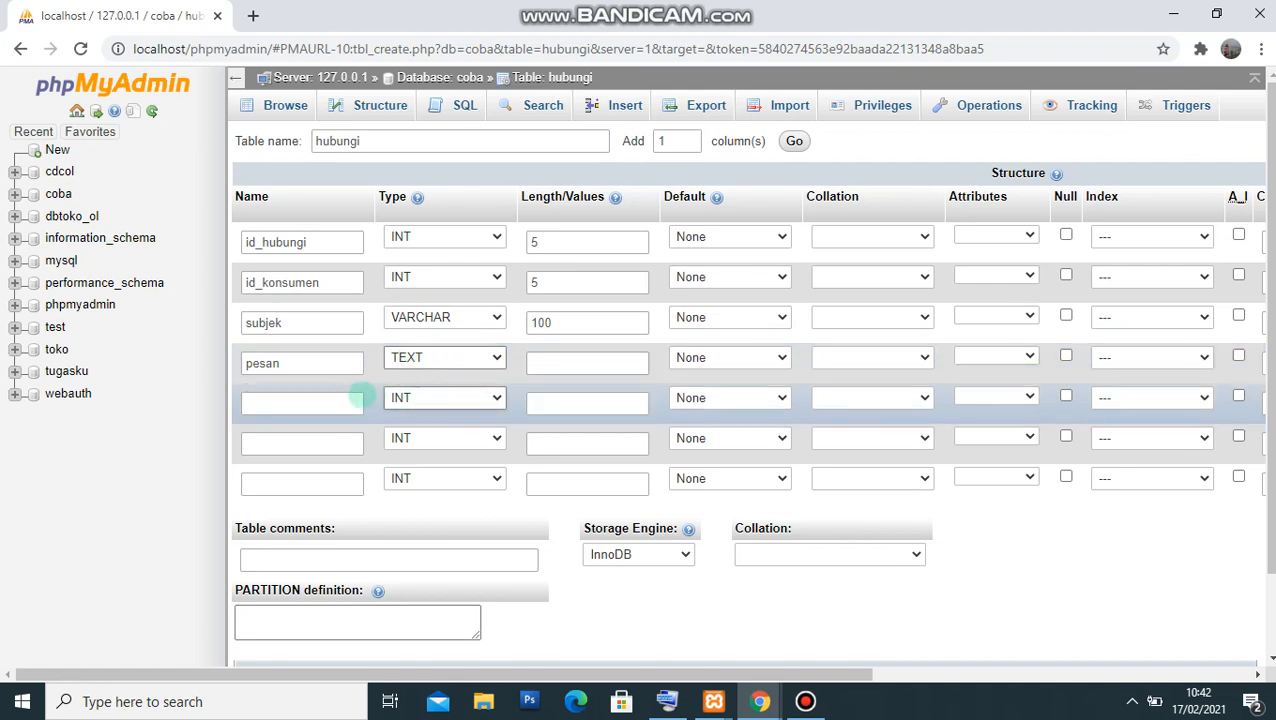
Step: Define the fifth column as tanggal with type DATE, leaving its length empty
click(334, 402)
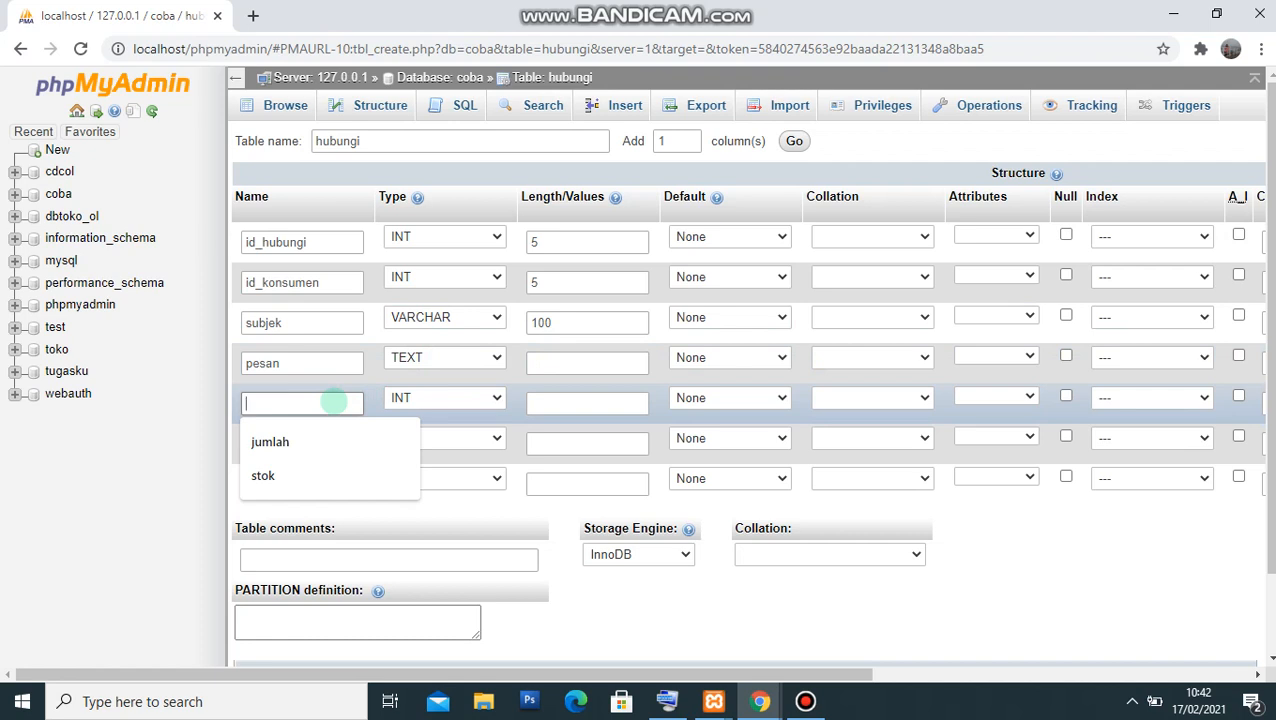
text(ta)
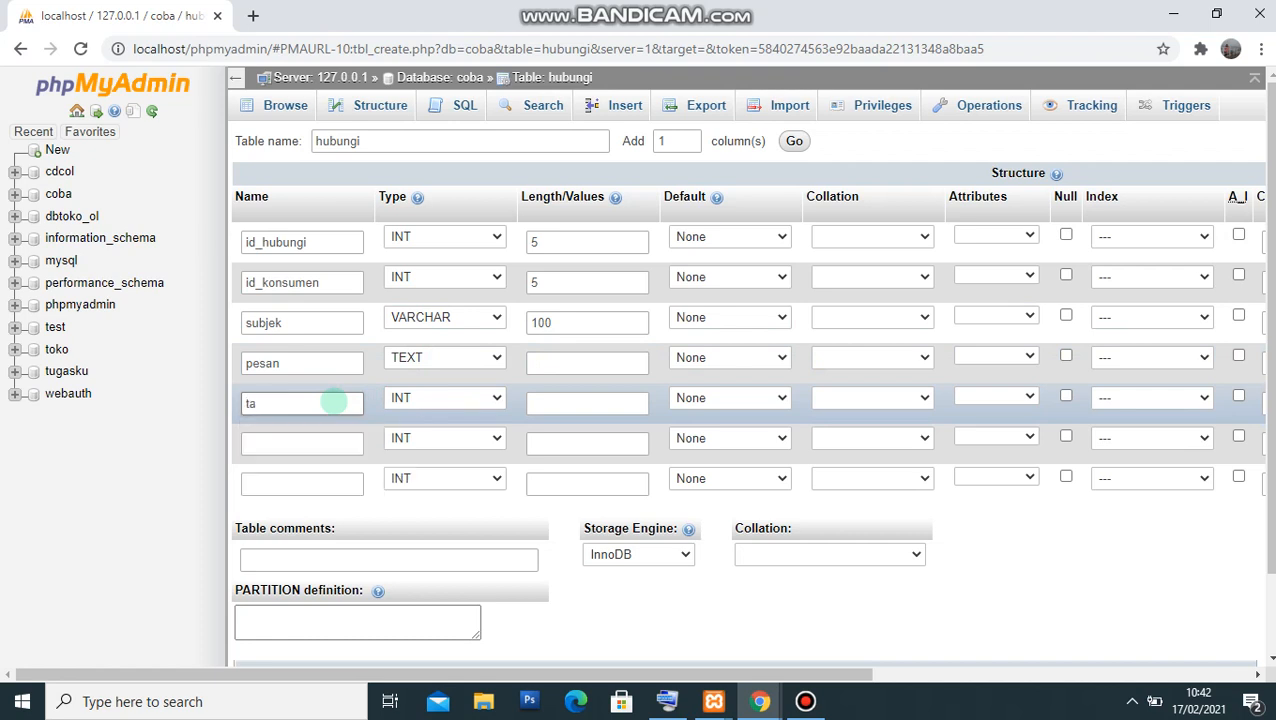
text(nggal)
key(Tab)
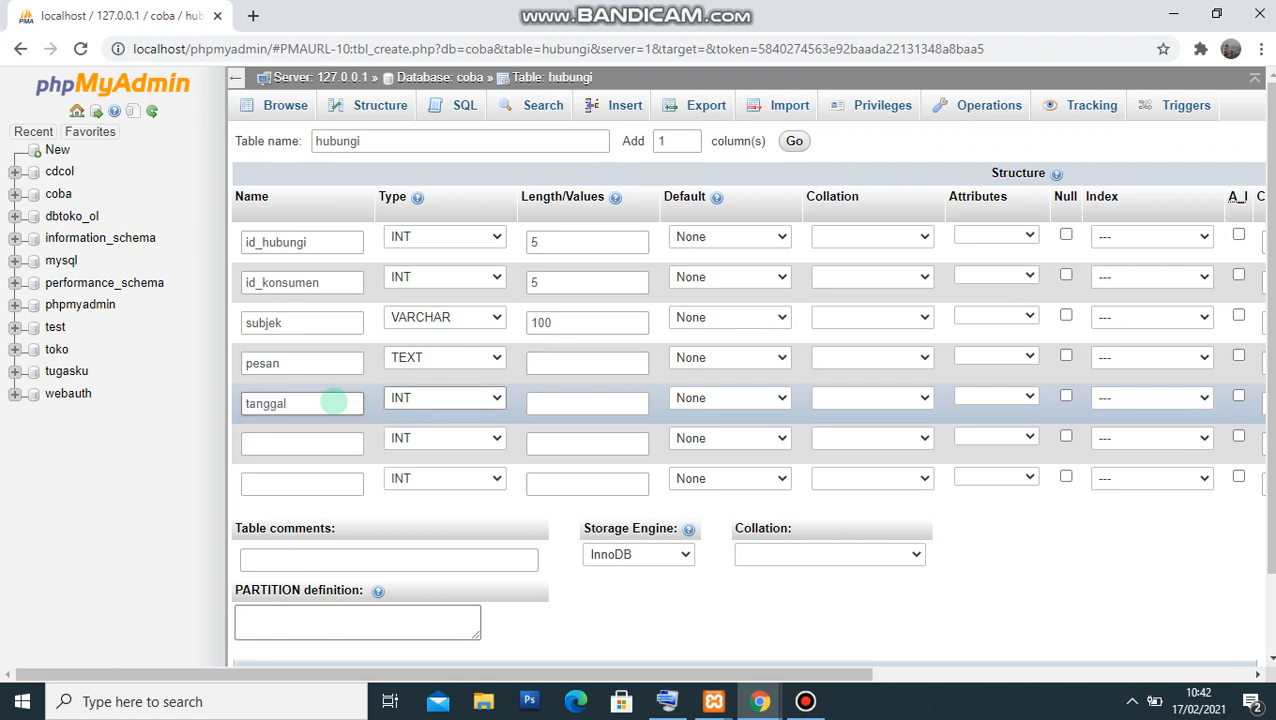
key(d)
key(Tab)
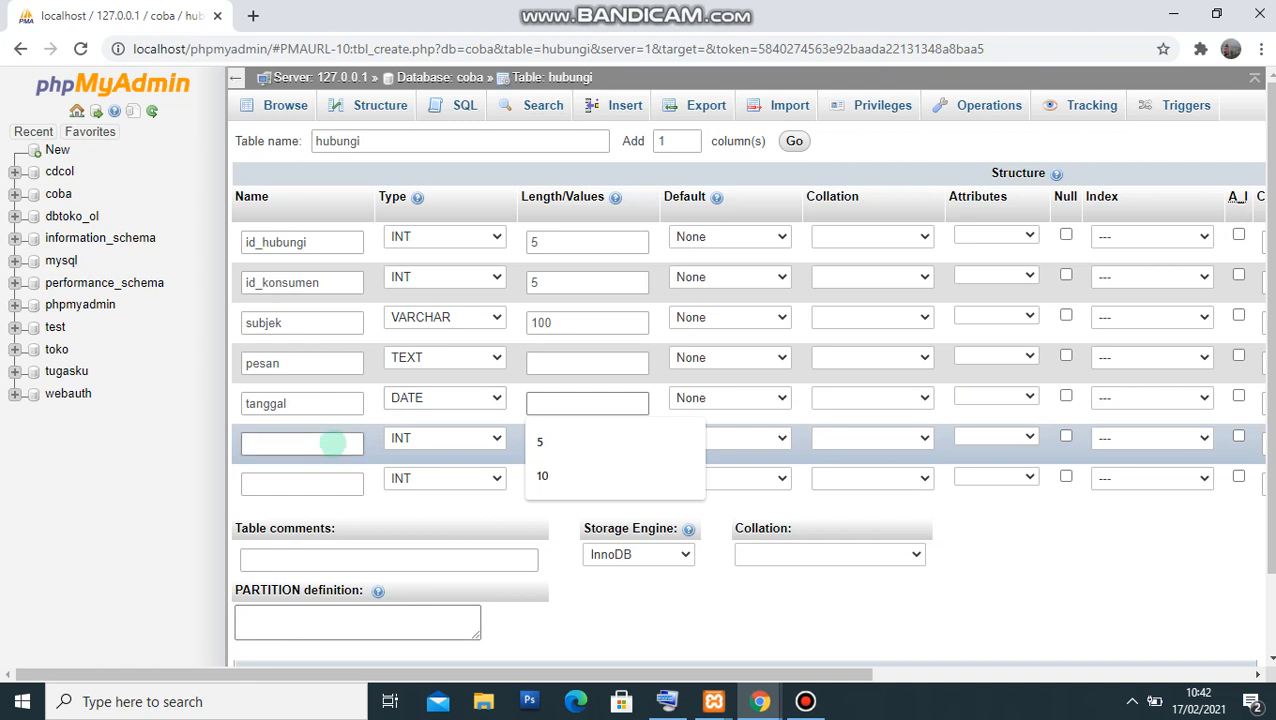
Step: Name the sixth column status and set its type to ENUM
click(330, 443)
text(status)
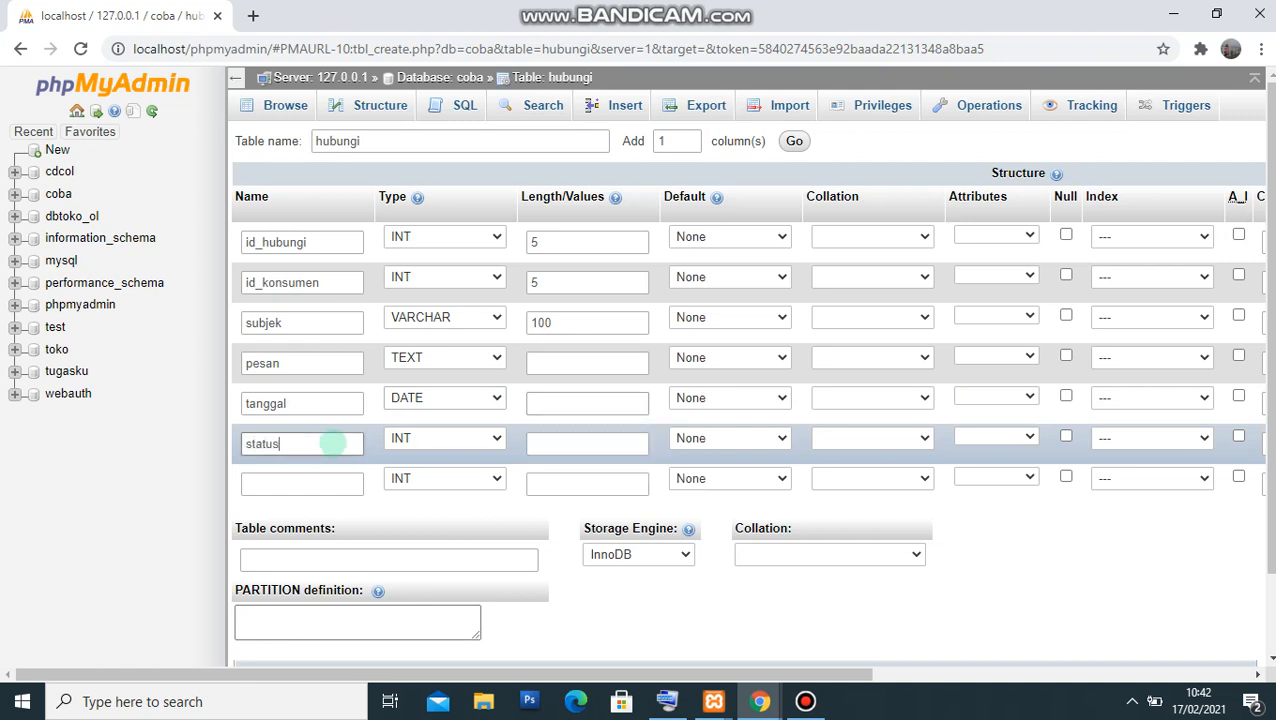
key(Tab)
key(e)
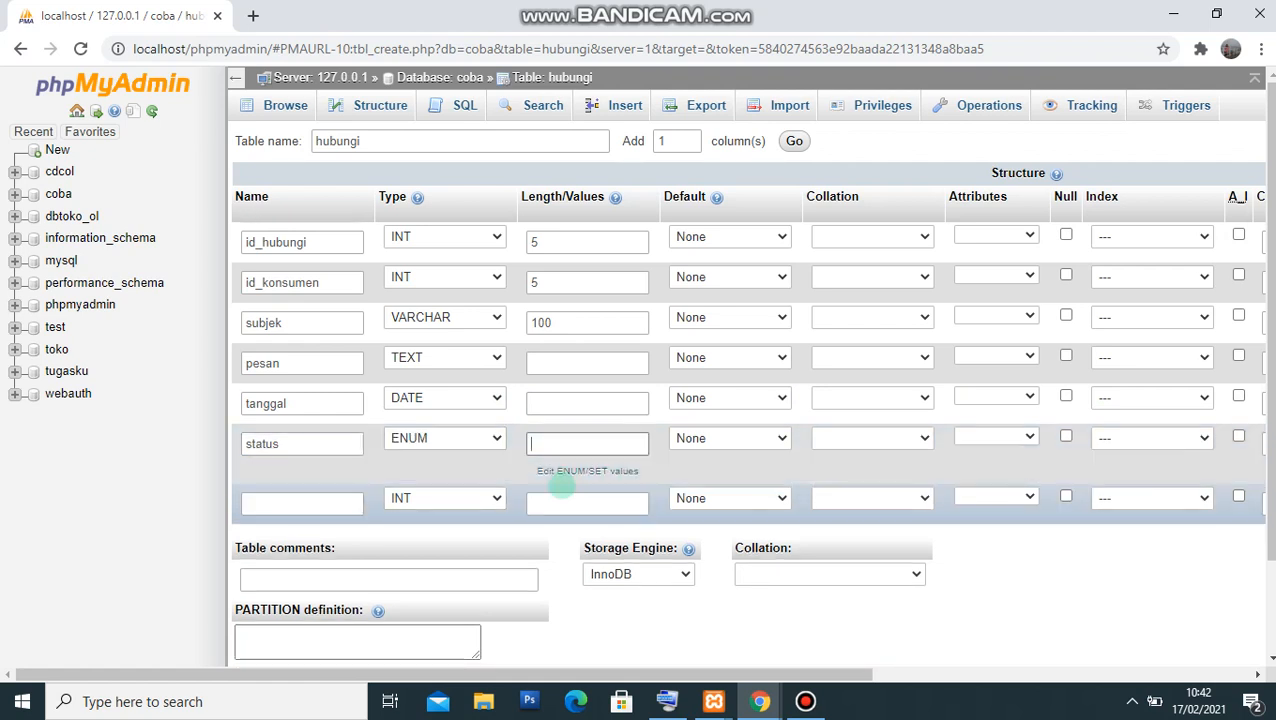
click(555, 444)
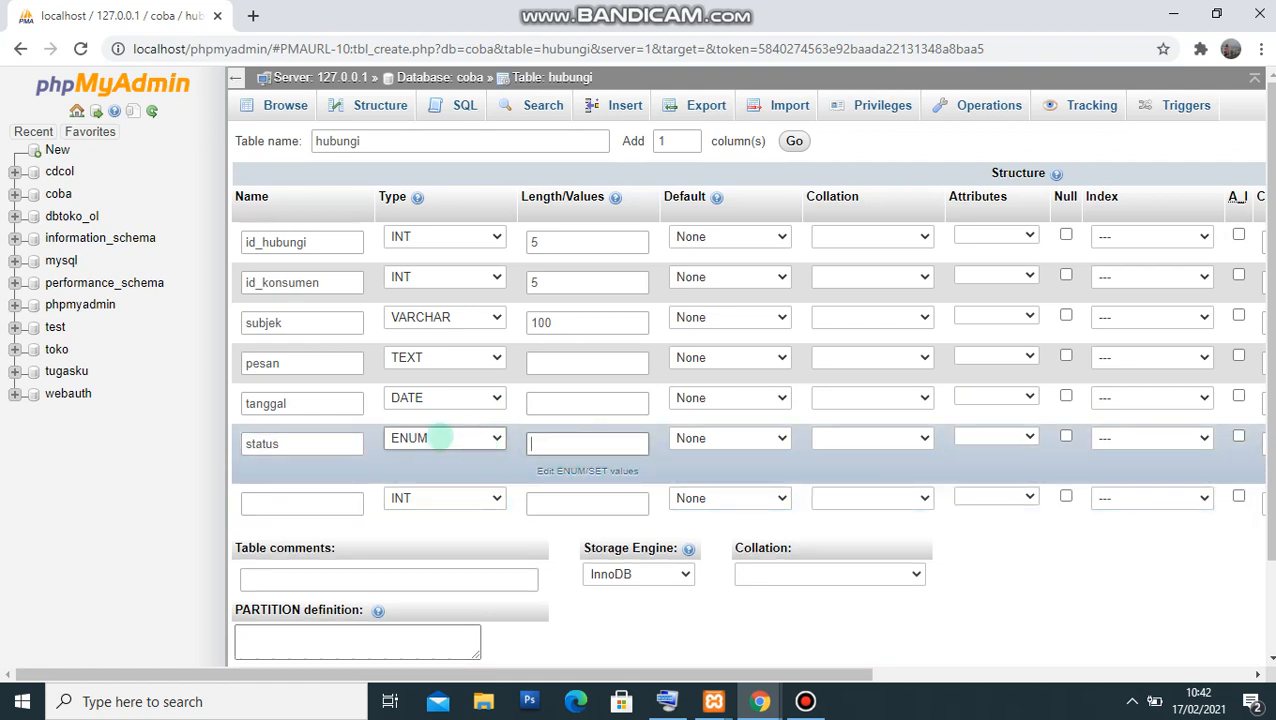
click(288, 443)
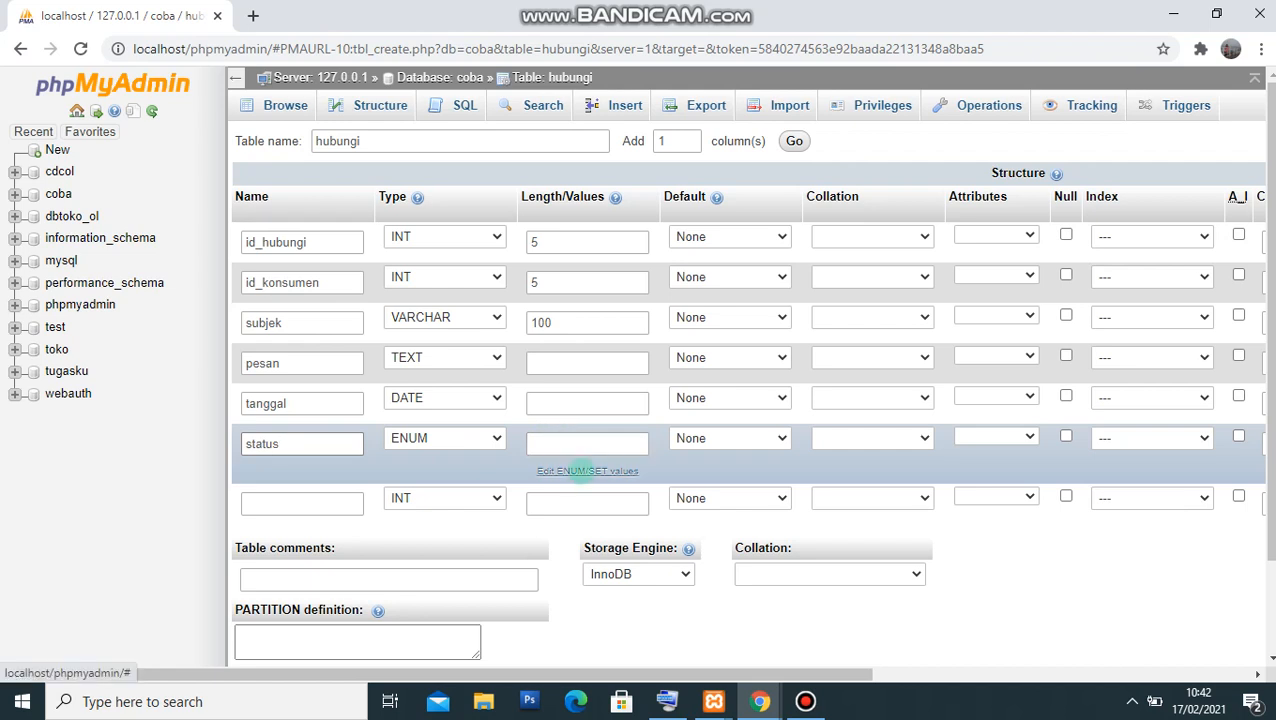
Step: Enter baru, lunas and batal as the allowed ENUM values of the status column and apply them
click(587, 471)
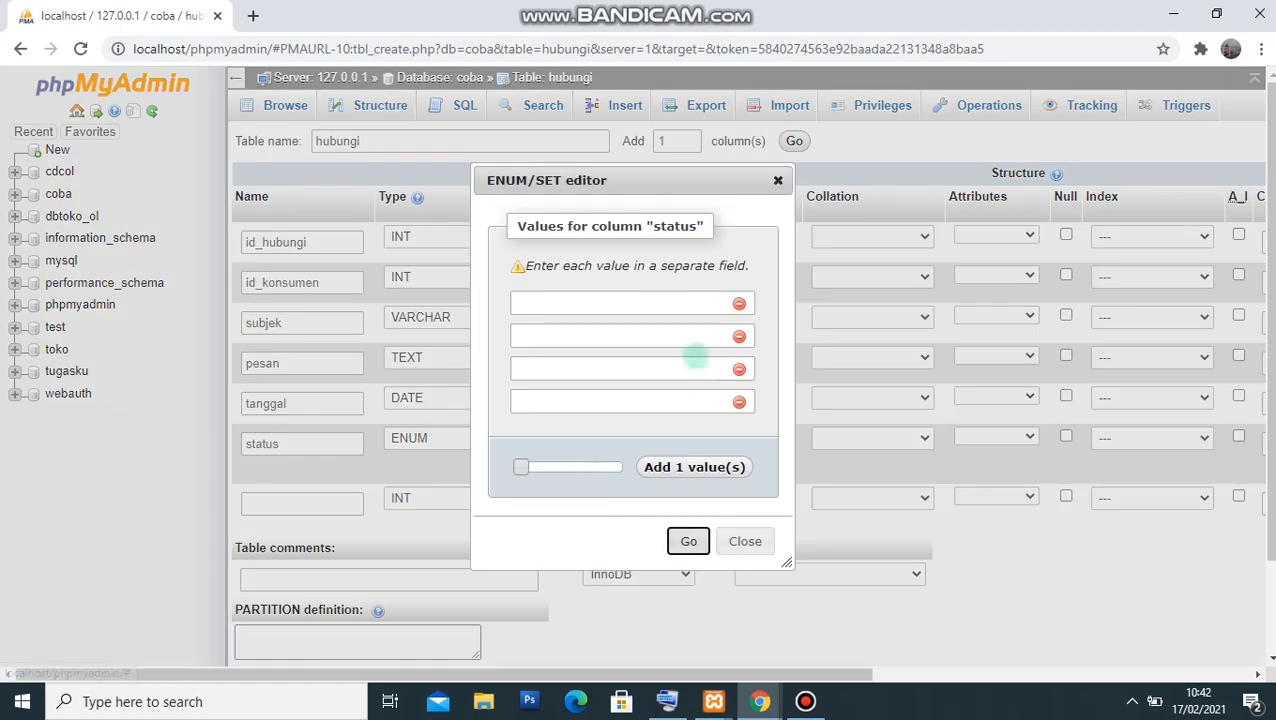
click(643, 303)
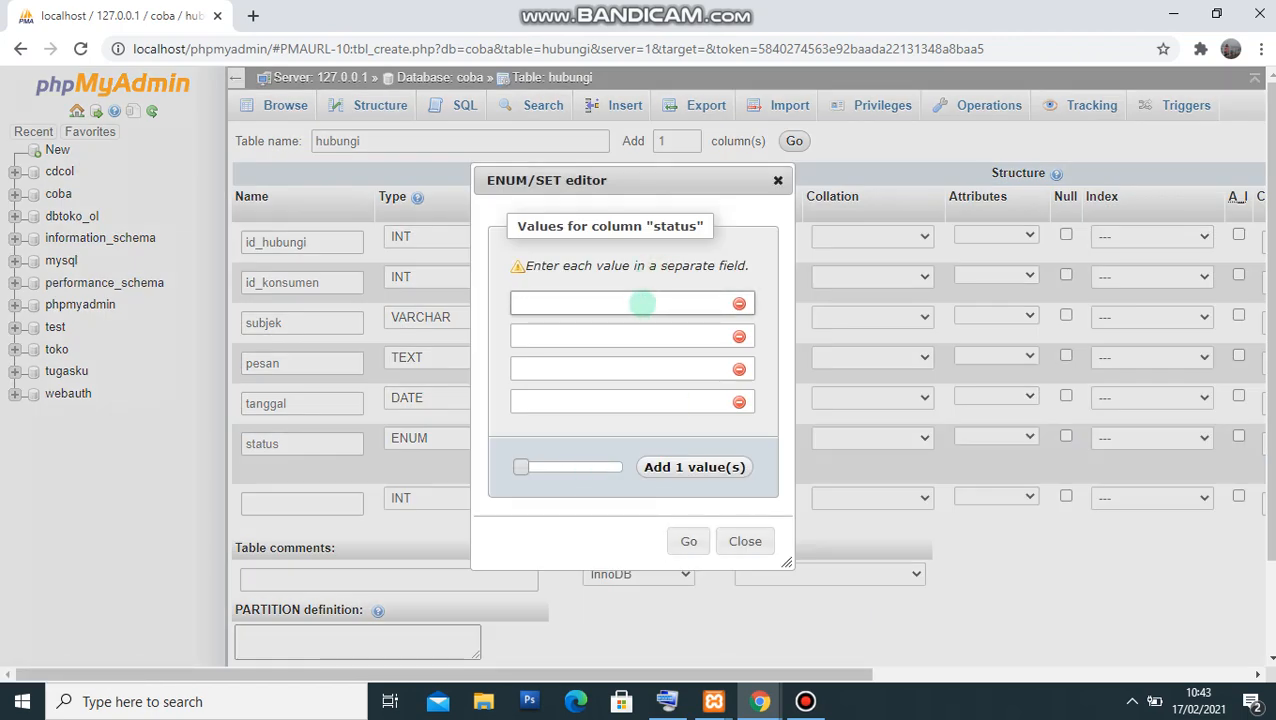
text(baru)
click(636, 338)
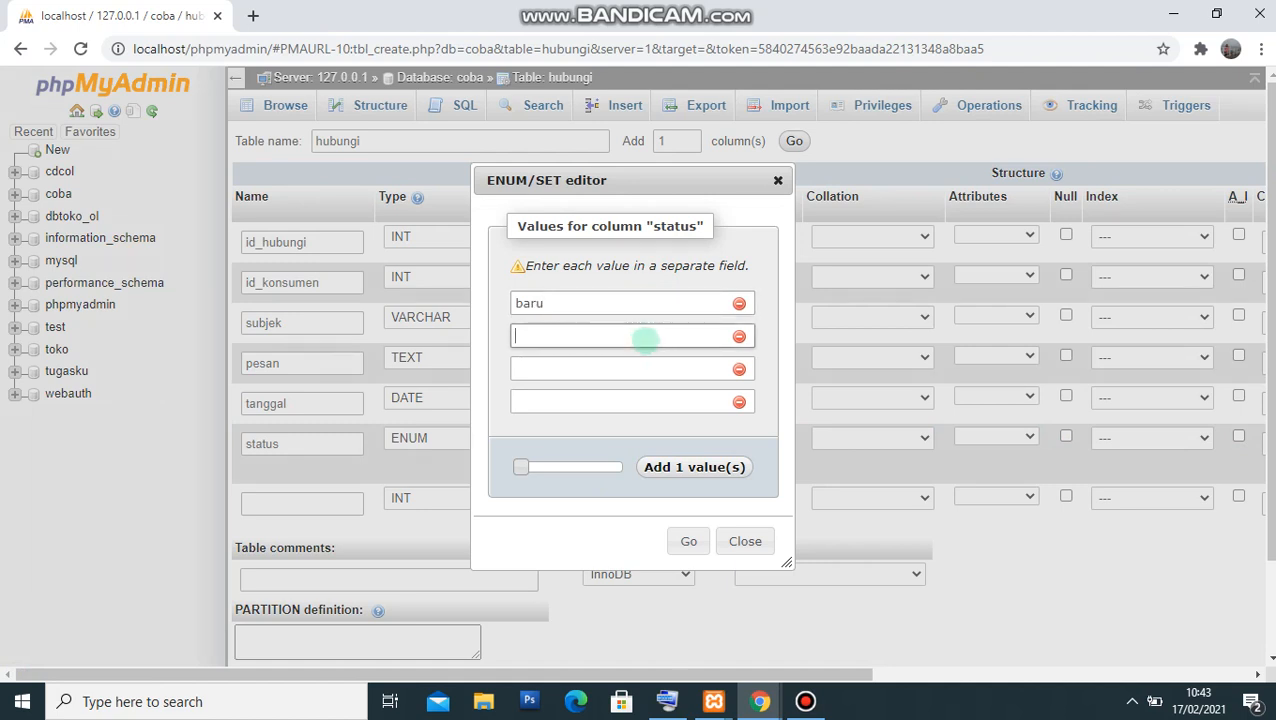
text(lunas)
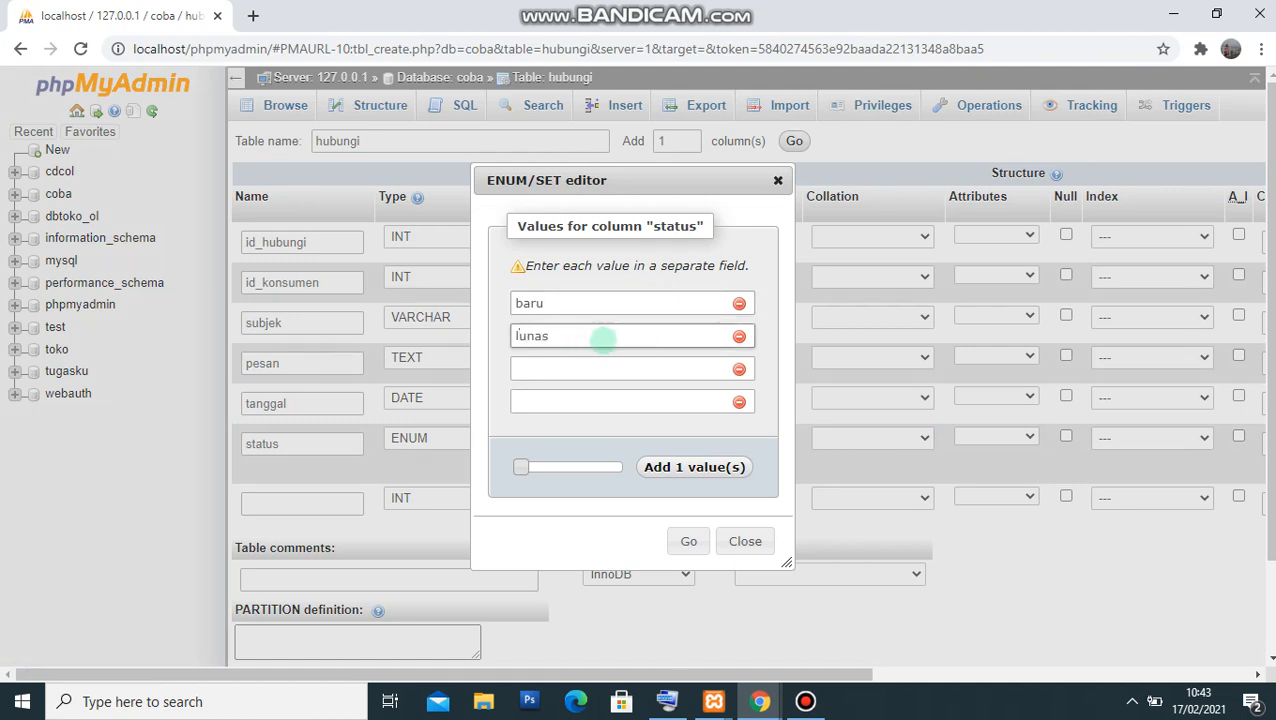
click(579, 366)
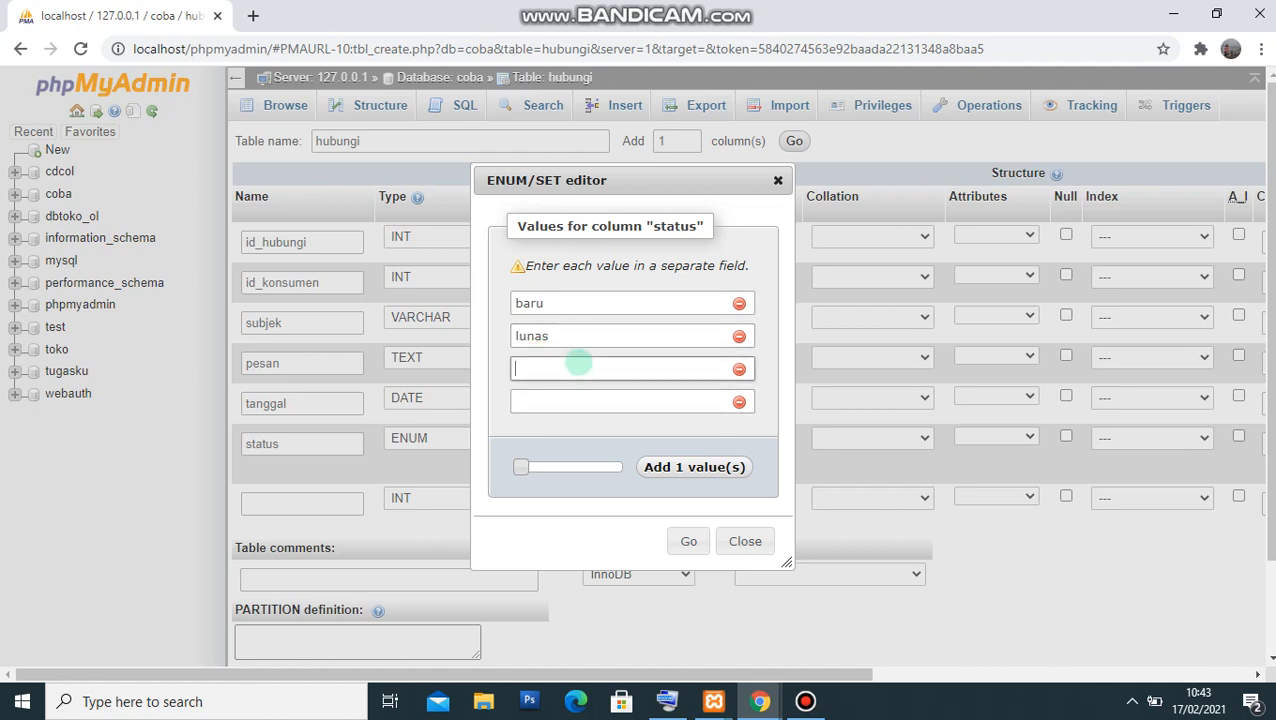
text(batal)
click(688, 541)
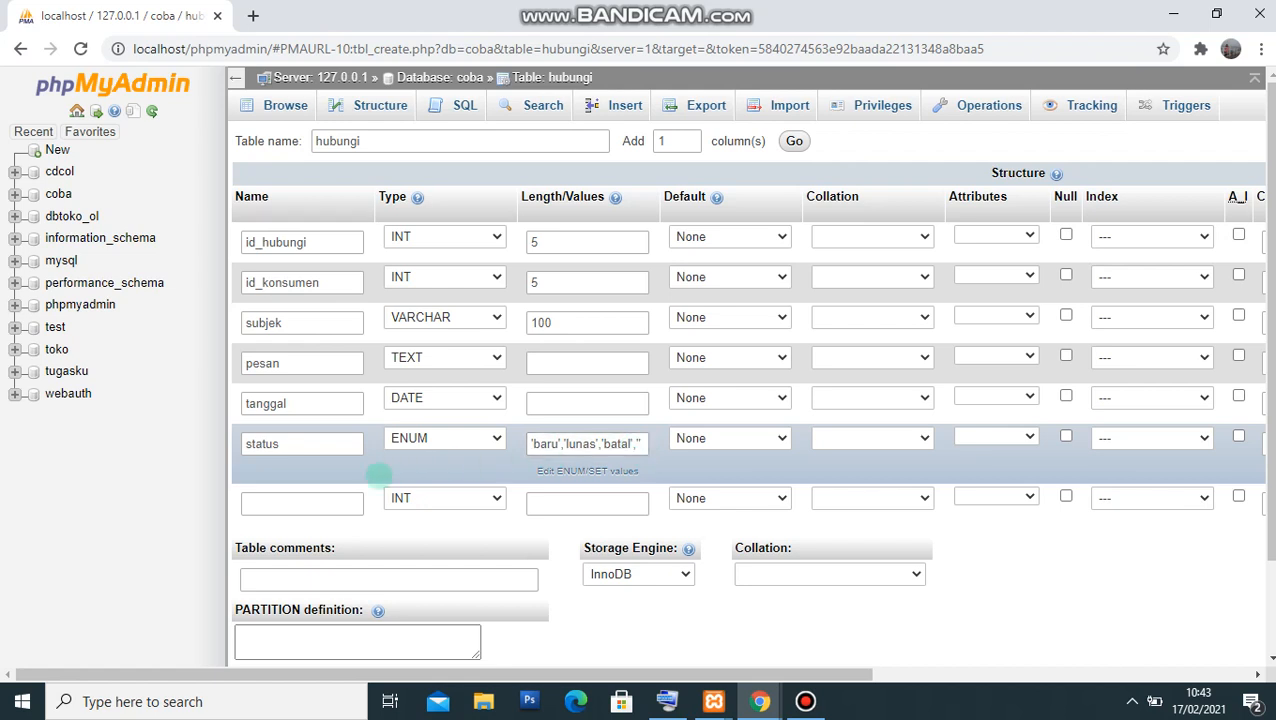
Step: Define the seventh column as harga, keeping type INT, with length 10, save the hubungi table and minimize the browser
click(316, 500)
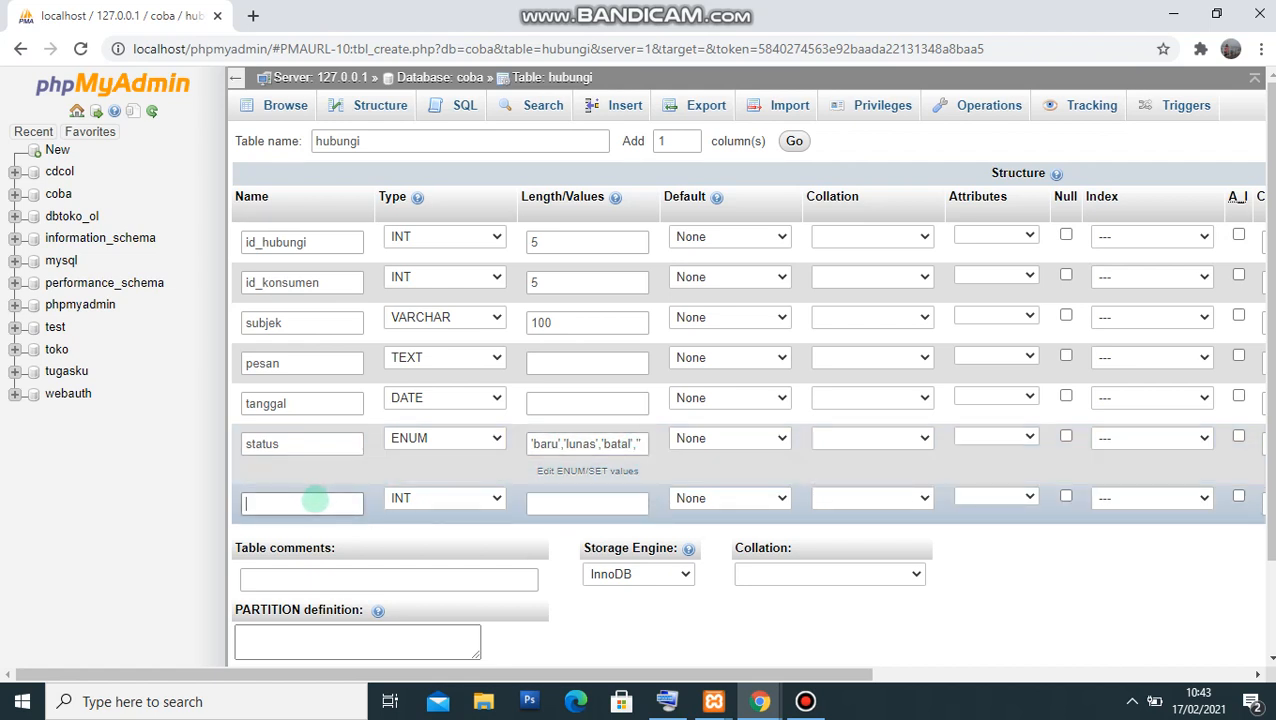
text(harga)
key(Tab)
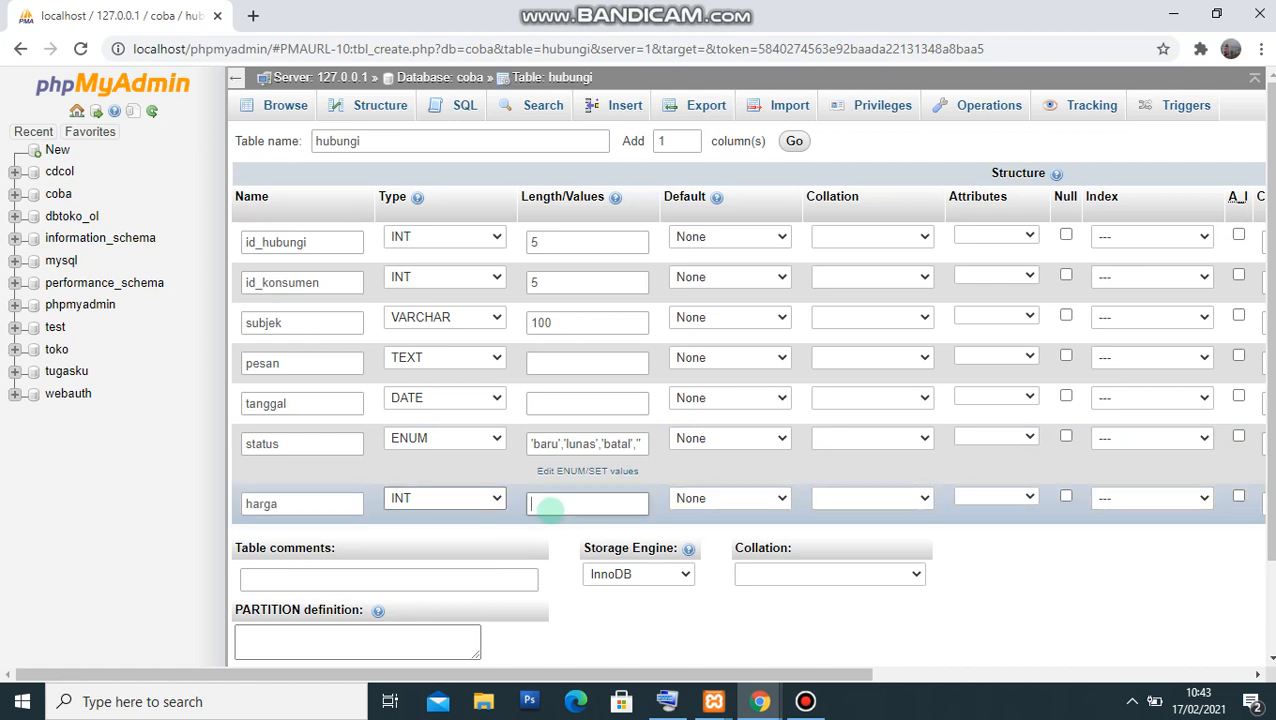
click(558, 505)
text(10)
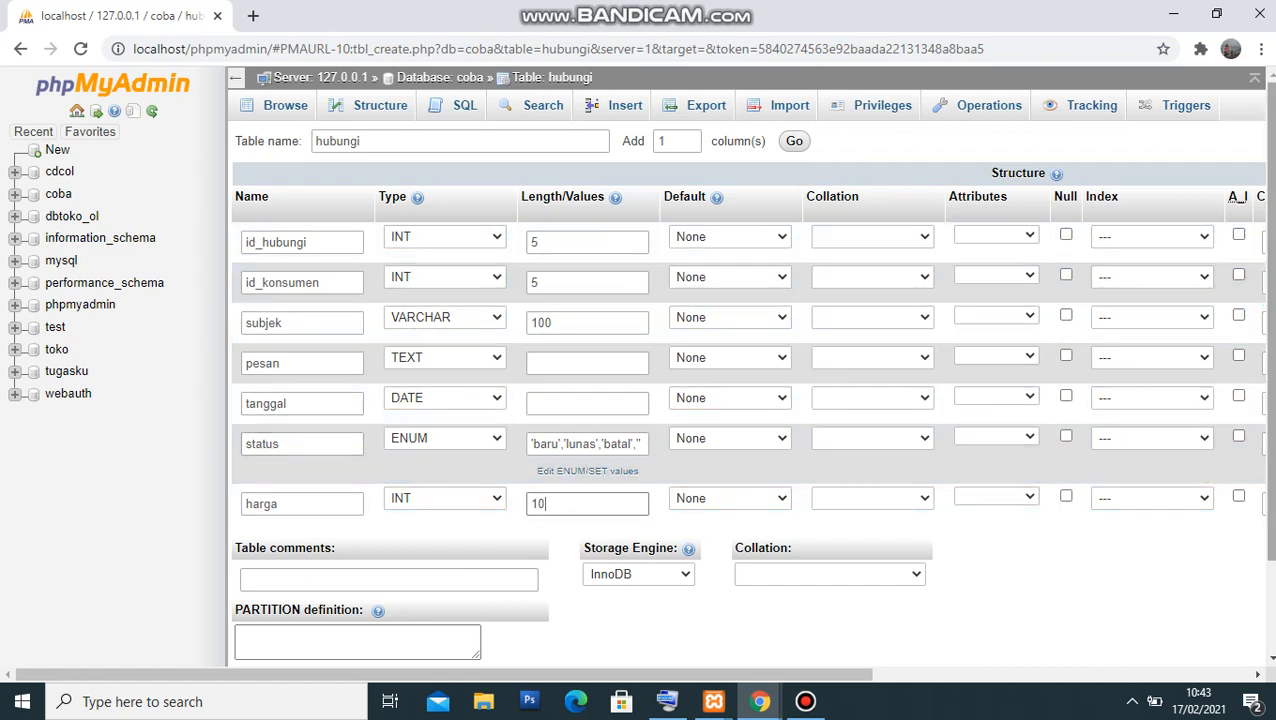
scroll(1266, 283, down, 2)
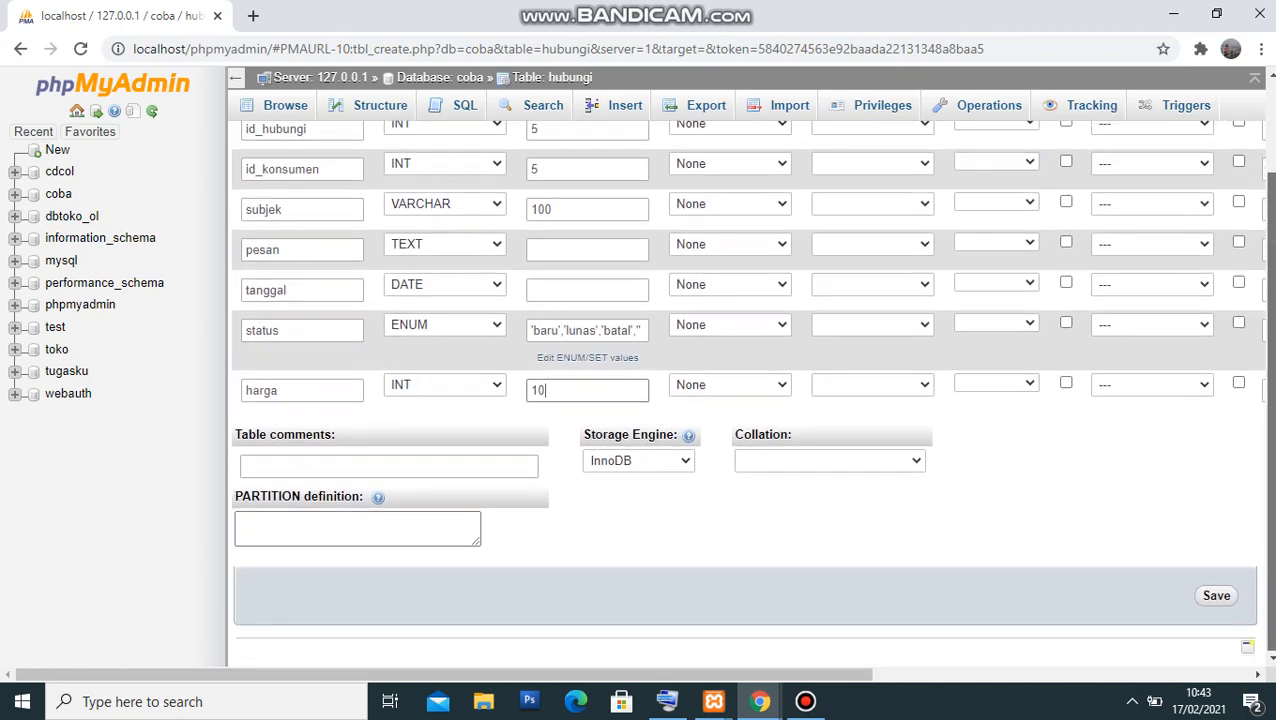
click(1216, 595)
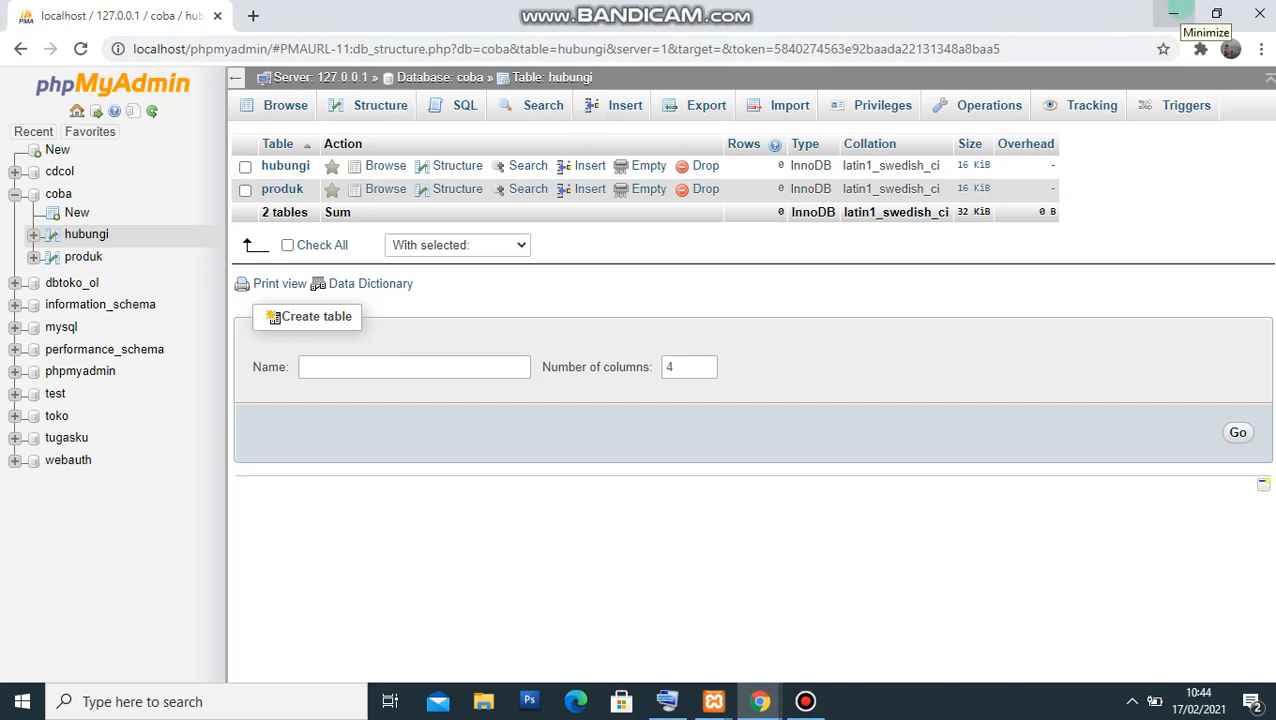
click(1174, 12)
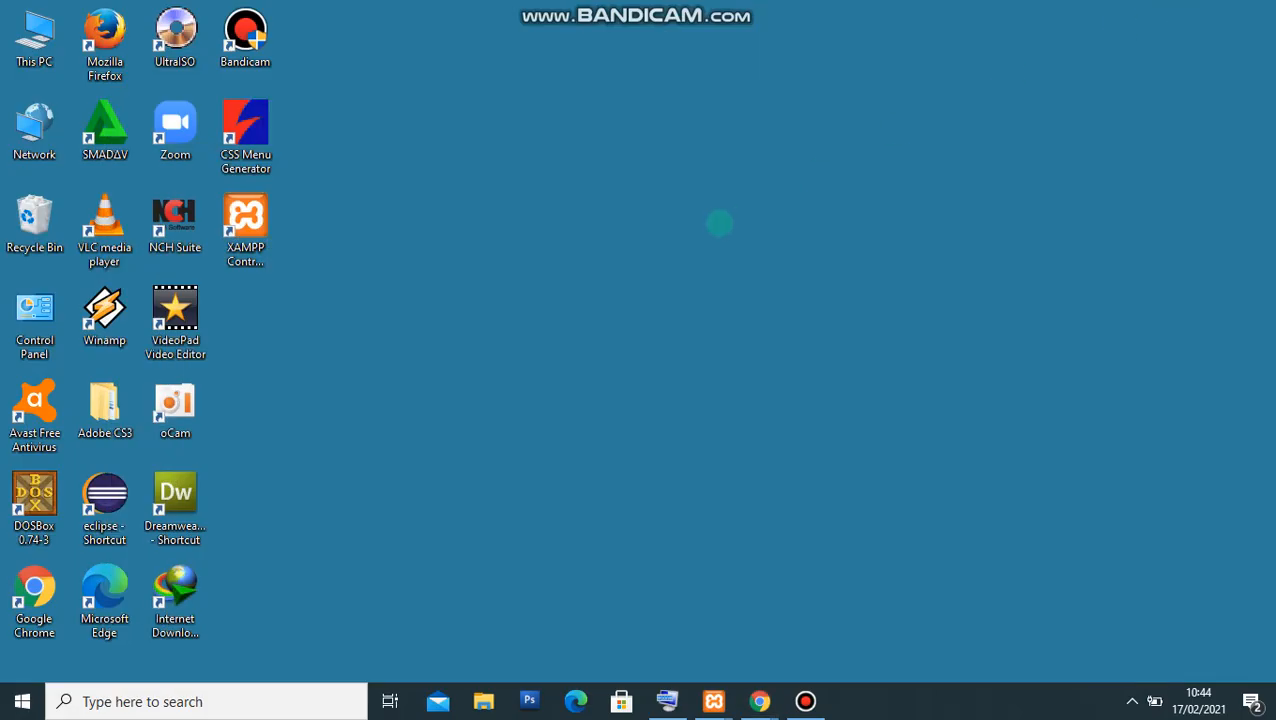